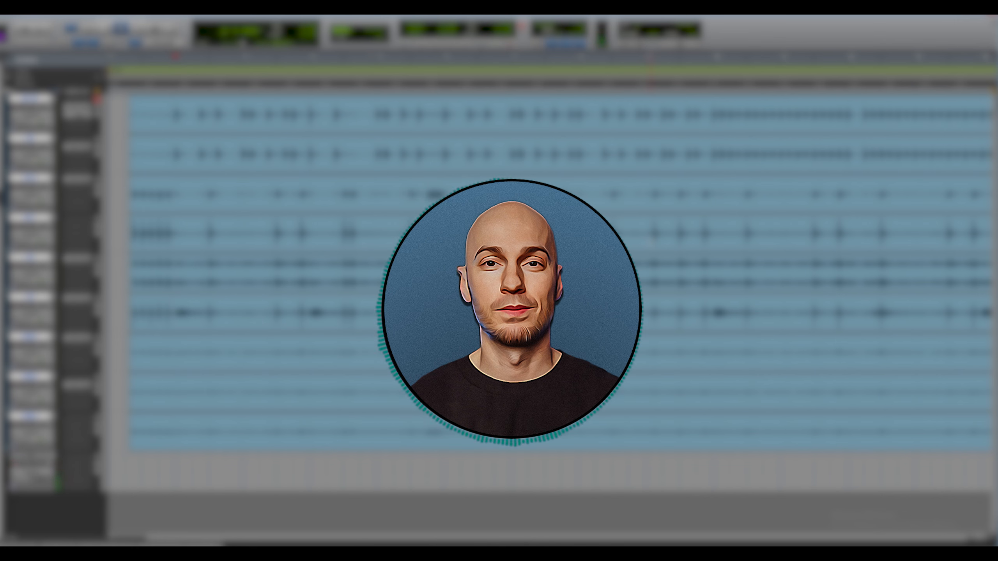
- Select the SDT track's clip and play back the unedited drum recording
left_click(548, 221)
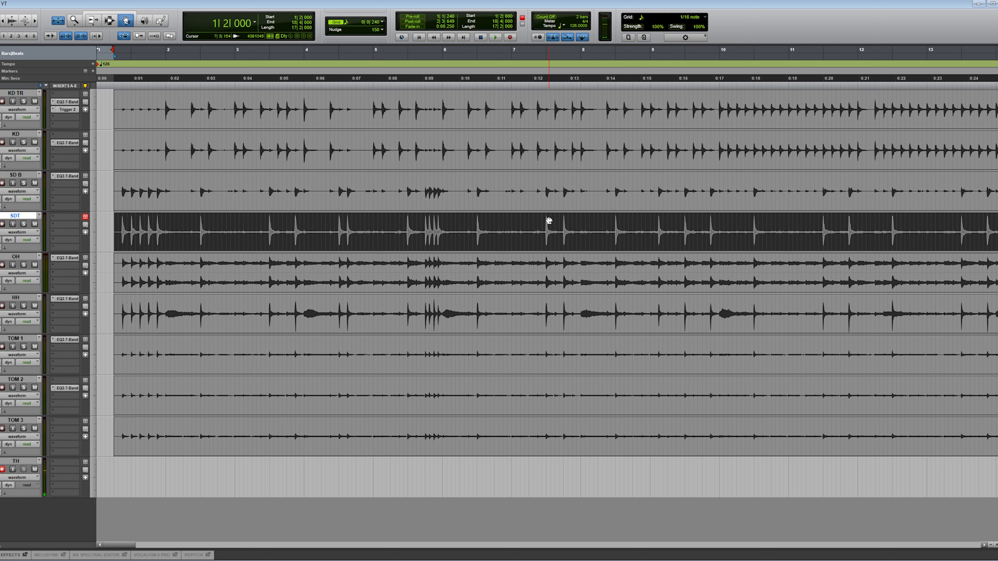
key("space")
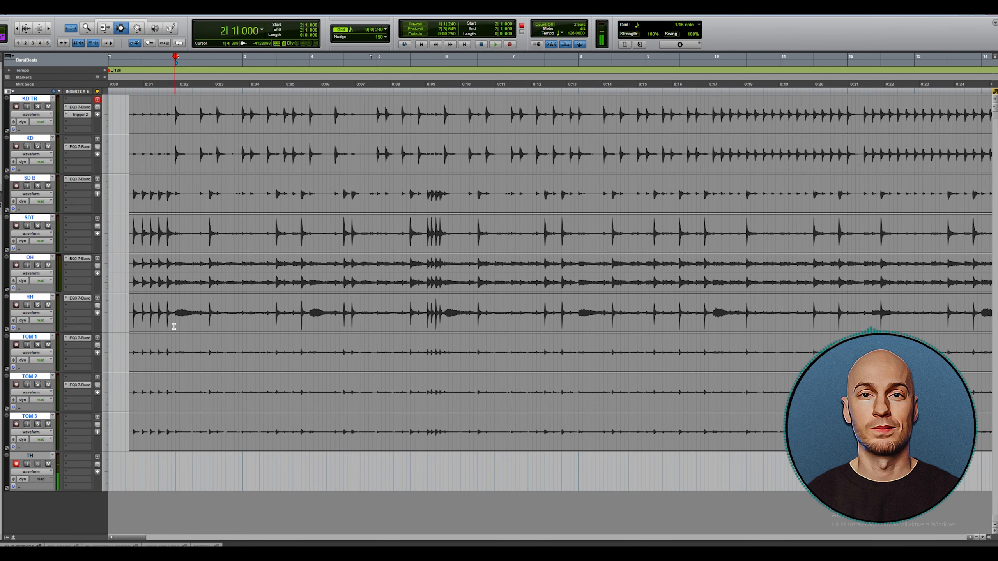
- Group the nine drum tracks from KD TR to TOM 3 as a Mix/Edit group named "dr"
key("ctrl+g")
type("dr")
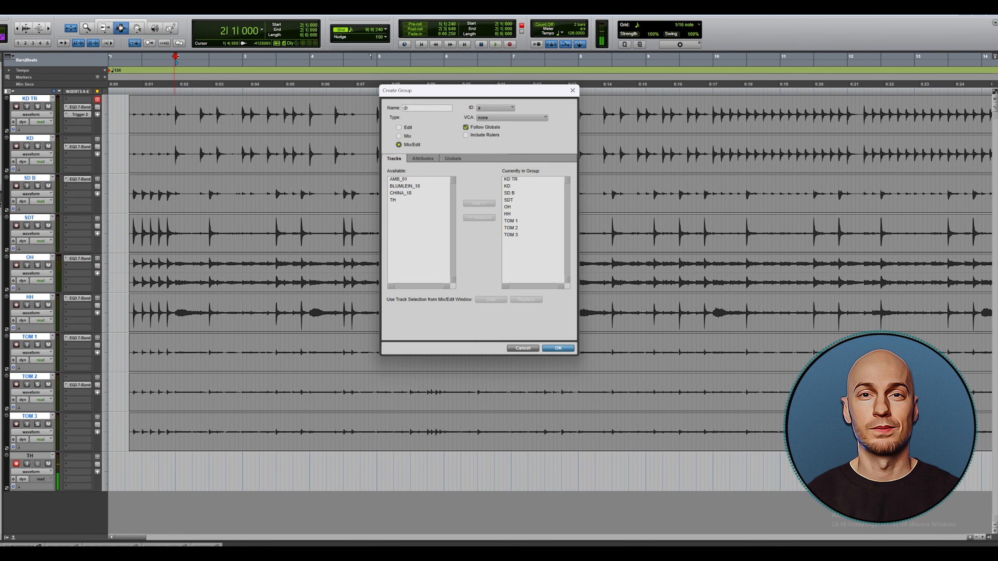
key("Return")
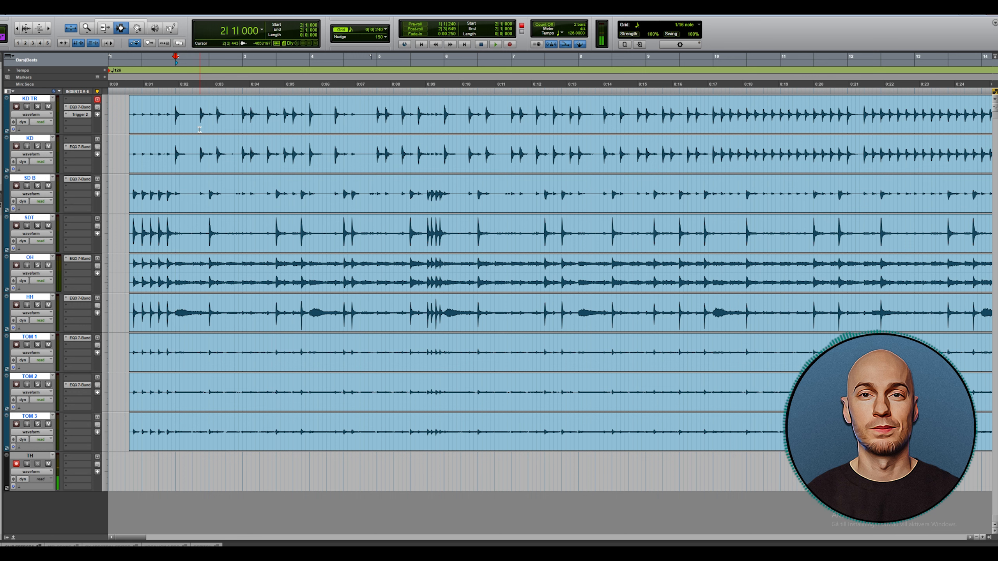
- Open Beat Detective and define the drum section from the start to bar 10 as its selection, containing 1/16 notes
key("ctrl+8")
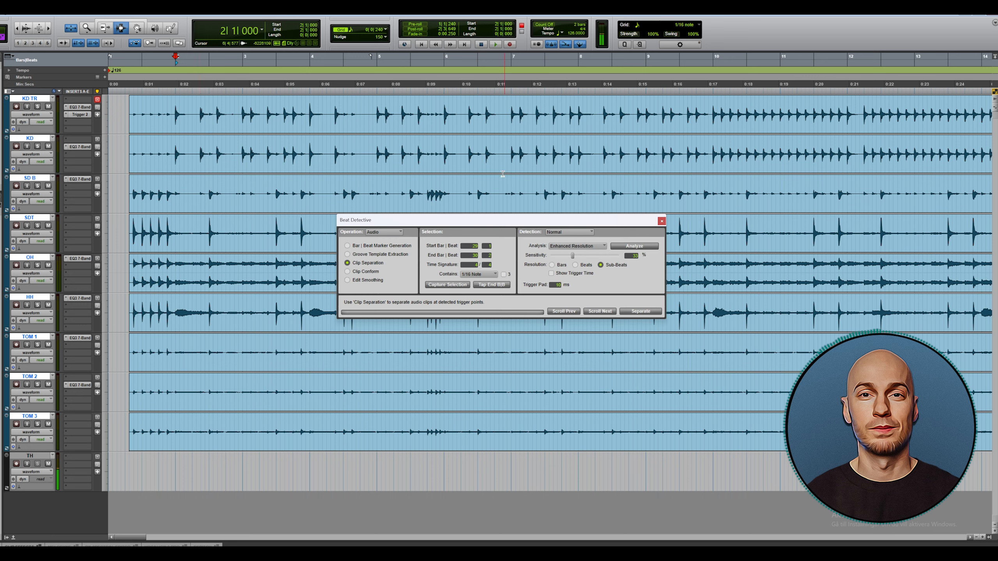
mouse_move(483, 226)
left_mouse_down()
mouse_move(460, 211)
mouse_move(468, 215)
left_mouse_up()
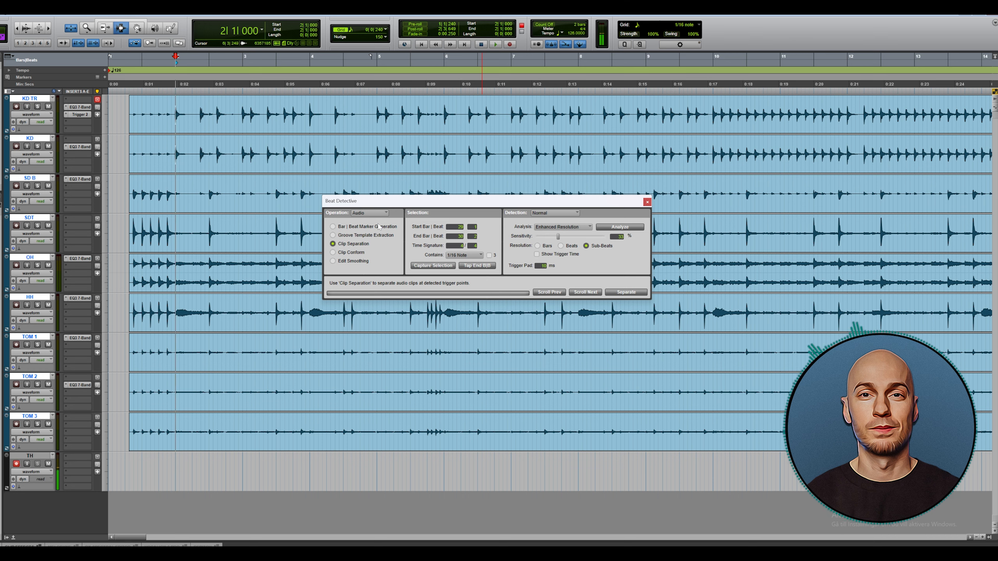
left_click_drag(709, 138, 131, 137)
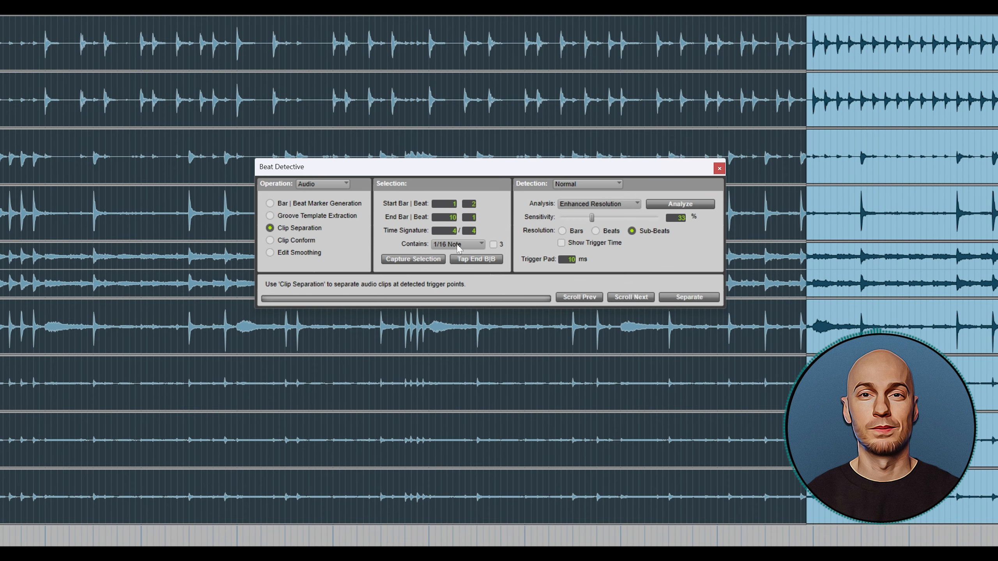
left_click(454, 252)
left_click(455, 270)
- Set the clip separation analysis to Low Emphasis and analyze the selected drums for triggers
left_click(615, 204)
left_click(608, 218)
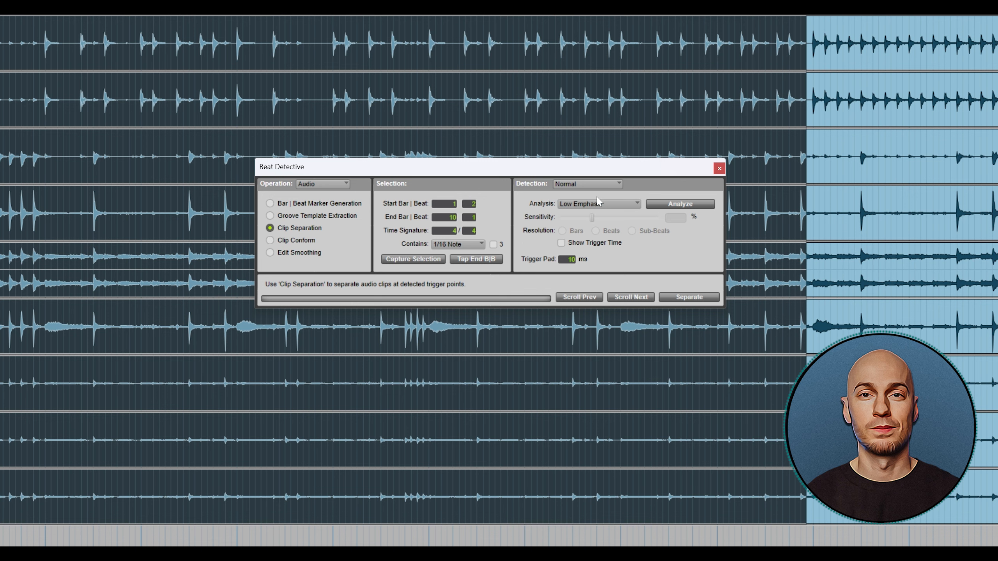
left_click(597, 206)
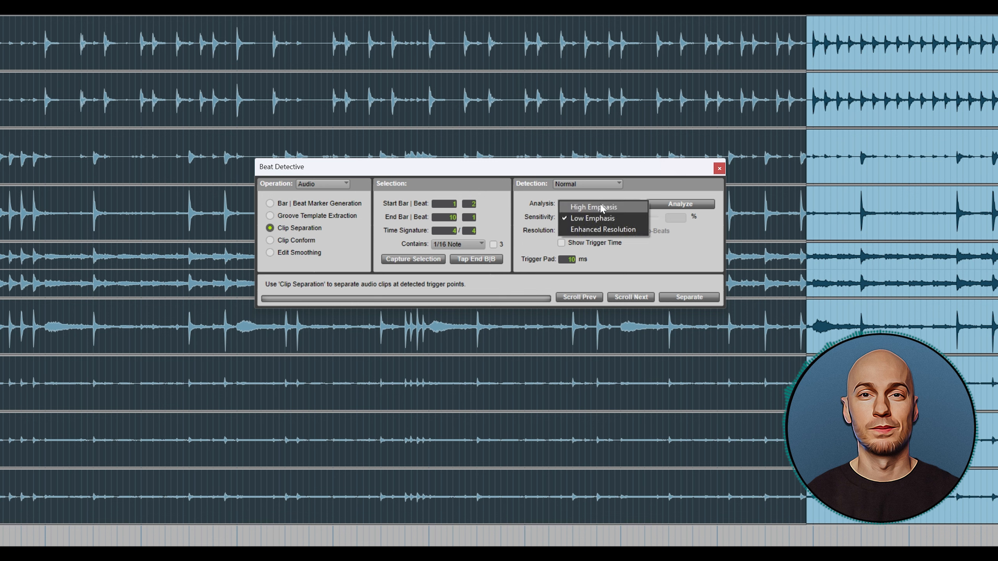
left_click(597, 217)
left_click(681, 203)
key("t")
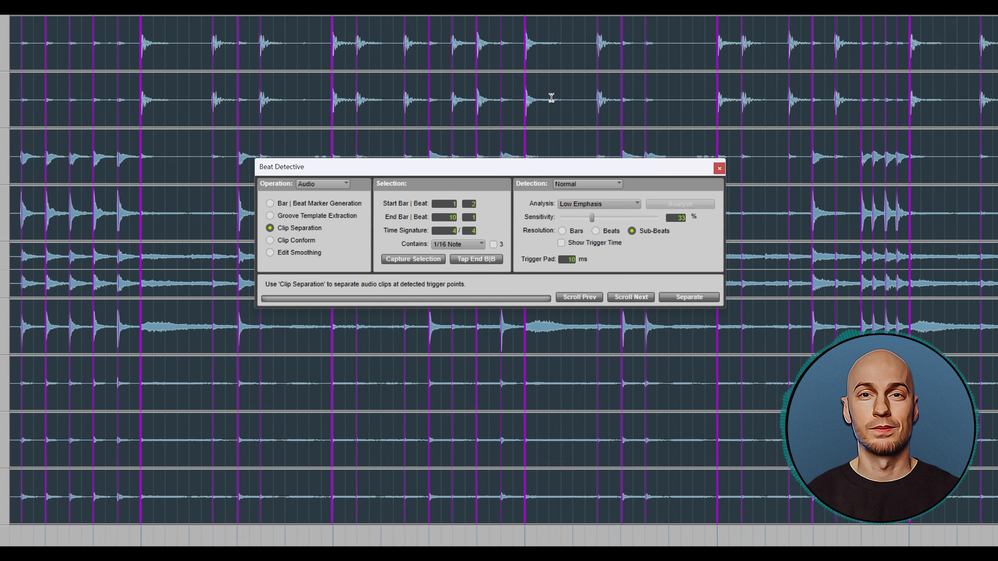
- Separate the selected drums at 30% sensitivity and conform the resulting clips to the grid
left_click_drag(622, 218, 591, 221)
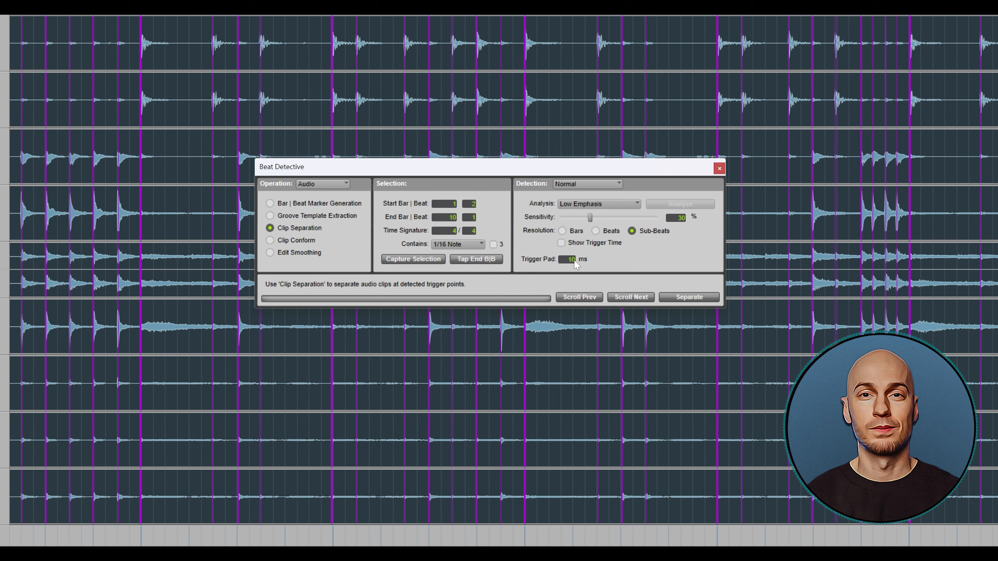
left_click(690, 298)
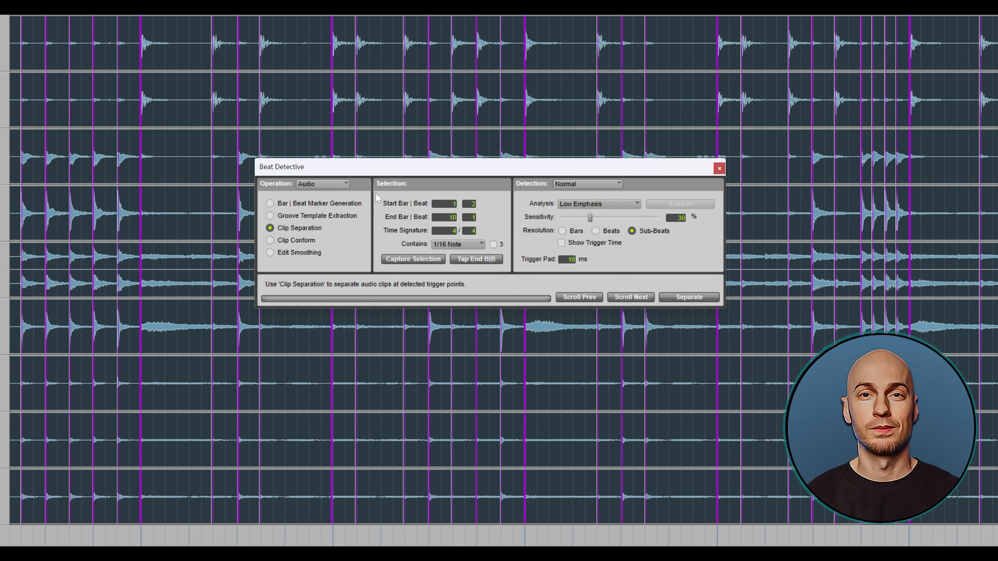
left_click(301, 241)
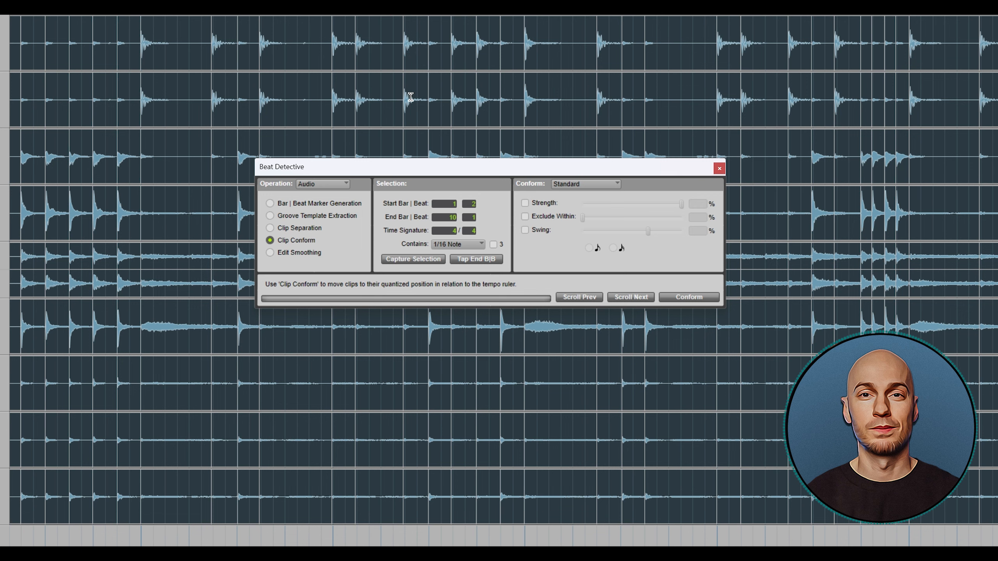
key("ctrl+KP_0")
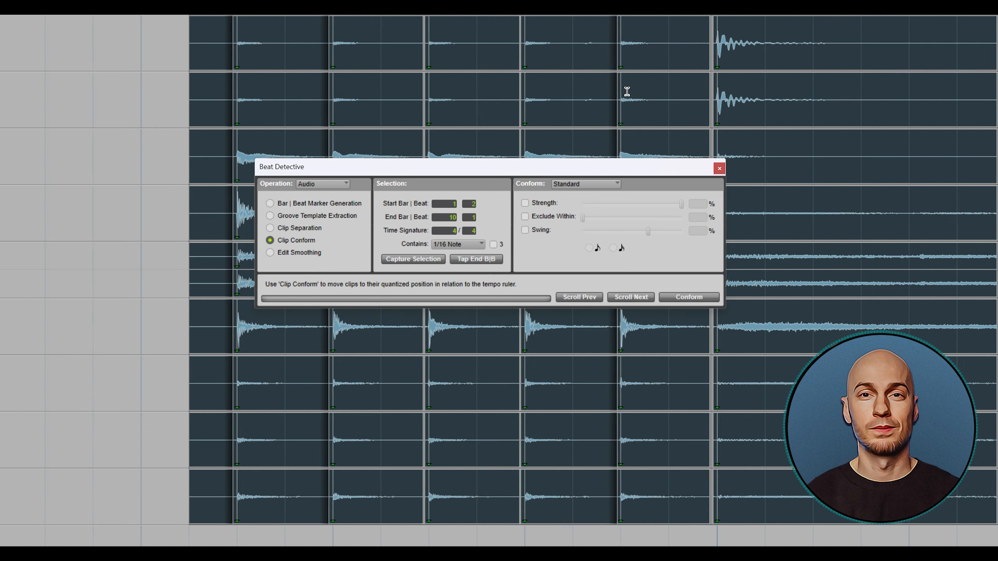
- Close the gaps before the kick hits near 2|1 and 2|2|480 by trimming the following clips' starts back
key("ctrl+a")
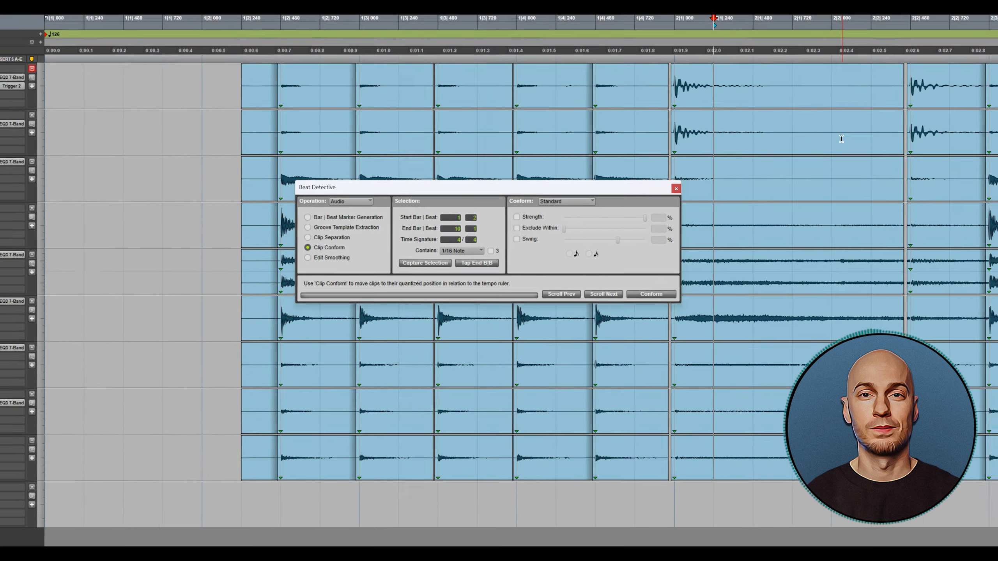
key("t")
left_click_drag(467, 154, 490, 153)
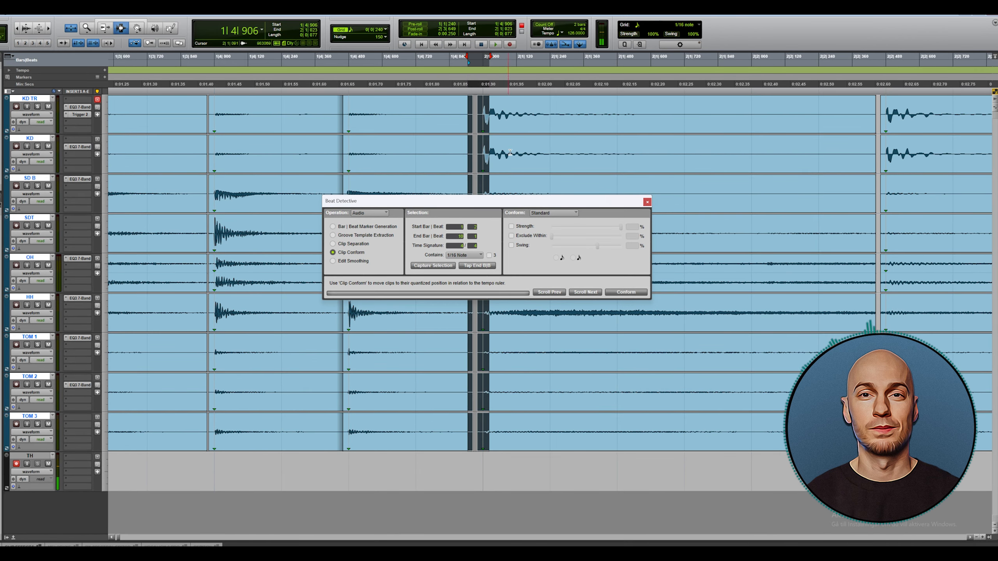
key("F6")
left_click(462, 153)
key("ctrl+z")
left_click_drag(485, 155, 471, 154)
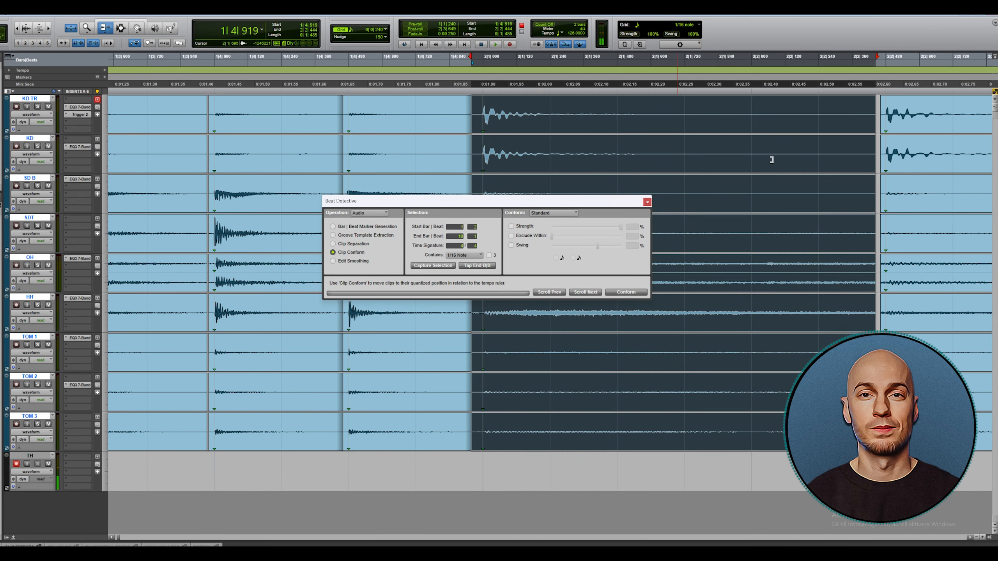
left_click_drag(872, 160, 885, 161)
left_click_drag(889, 161, 875, 161)
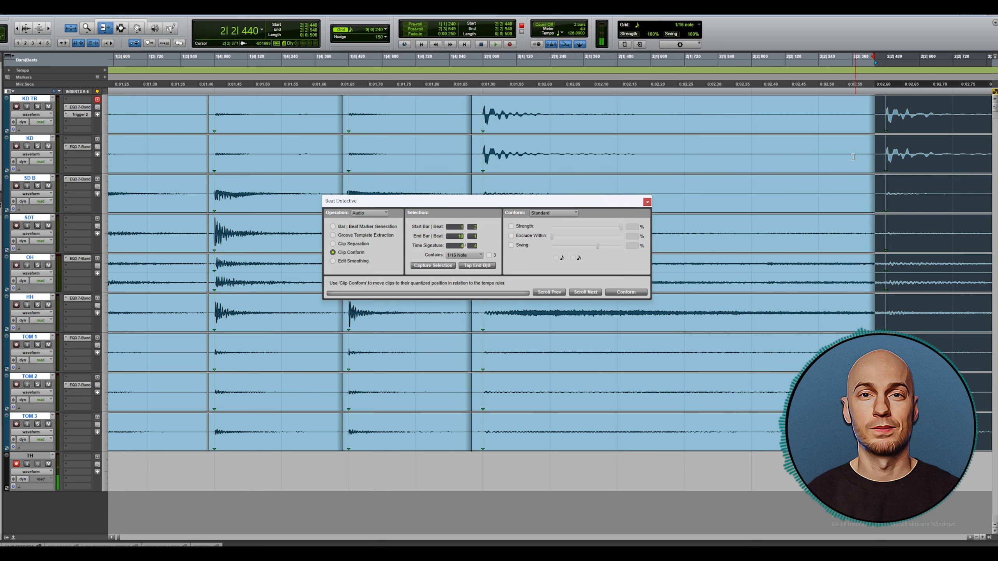
- Select all conformed clips up to bar 10 and smooth their edits with Fill And Crossfade
key("r")
key("r")
key("r")
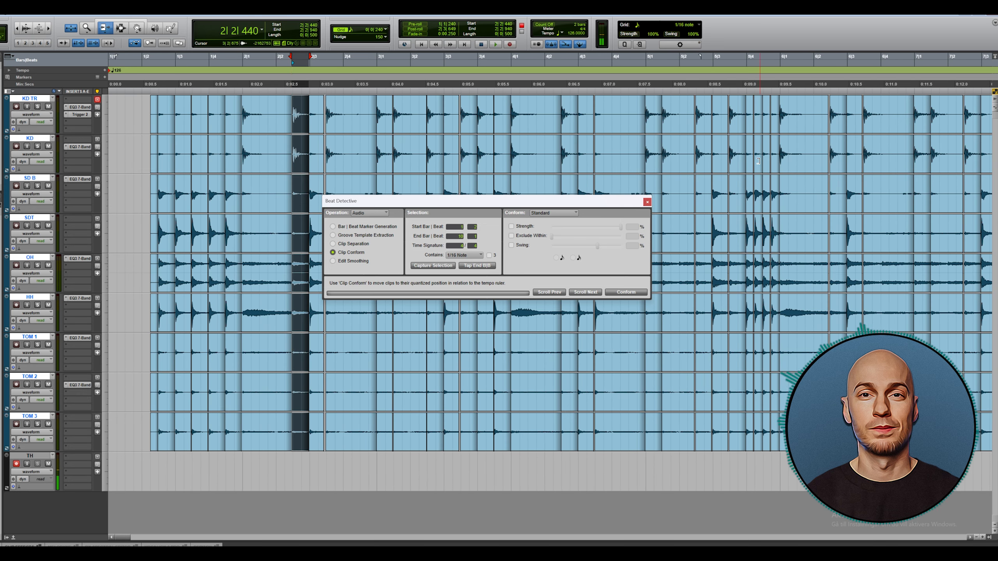
key("r")
key("F8")
left_click(138, 350)
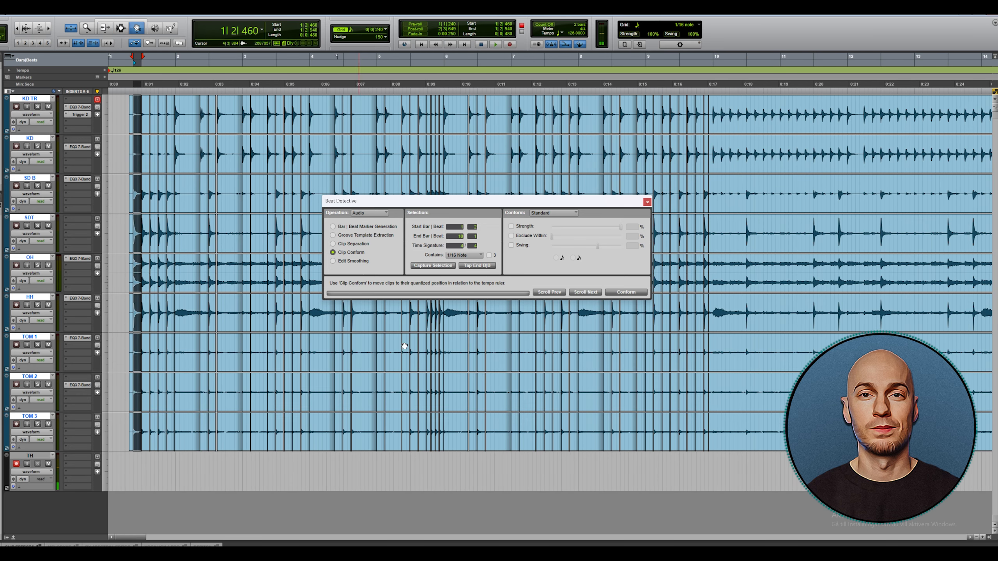
left_click(706, 323, "shift")
left_click(359, 263)
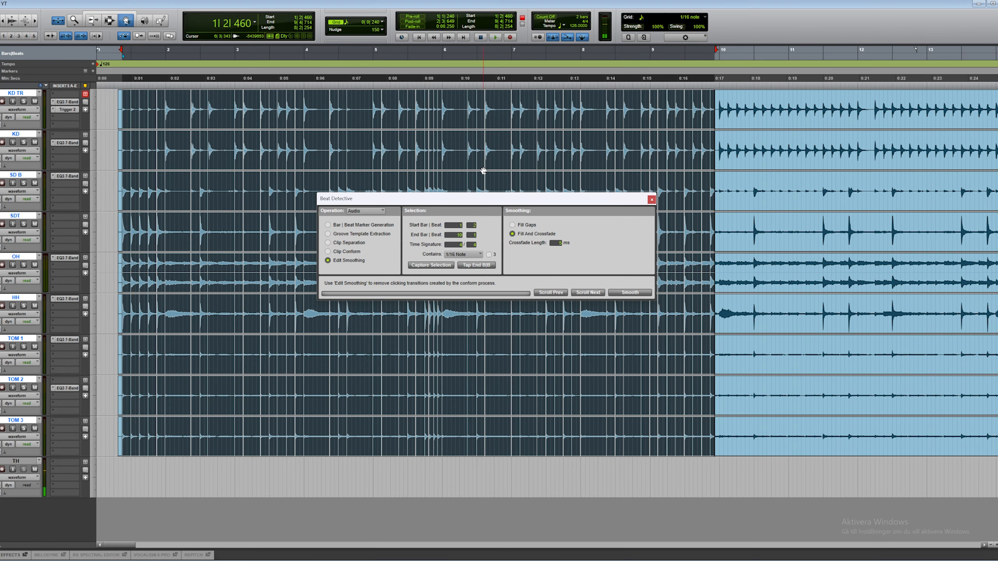
- Play back the quantized drums, moving the Beat Detective window clear of the waveforms
key("space")
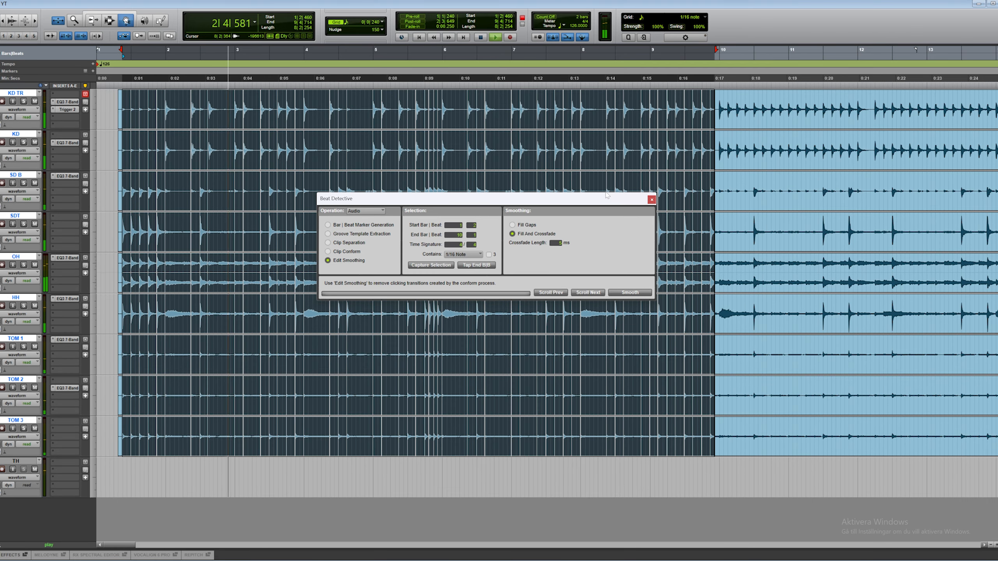
left_click_drag(599, 193, 592, 241)
key("ctrl+]")
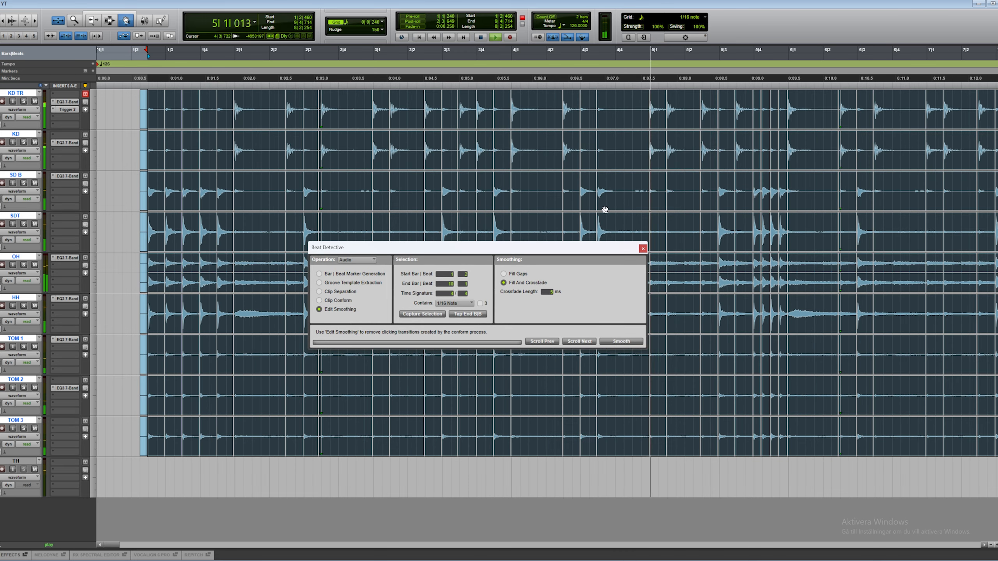
left_click_drag(575, 250, 647, 462)
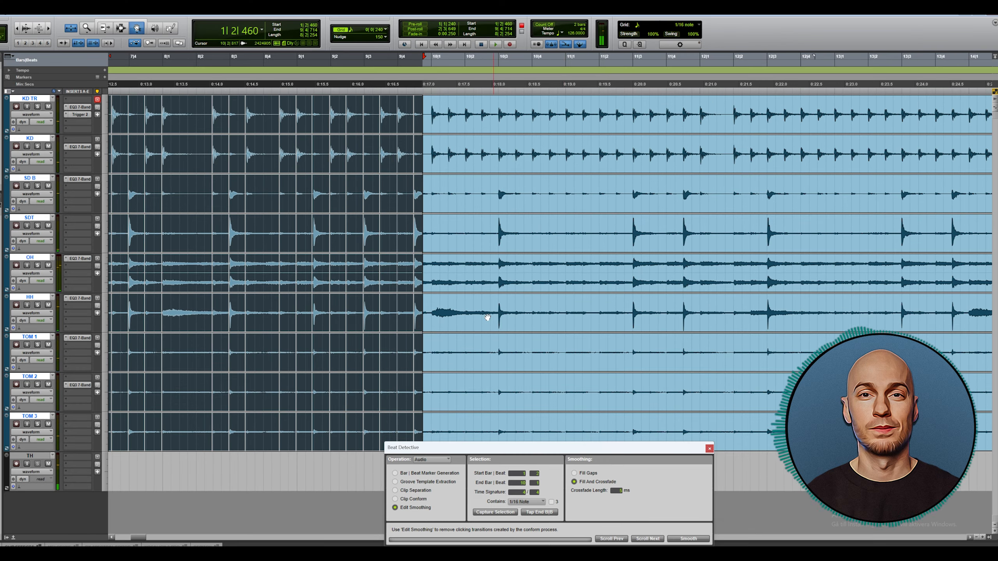
- Examine the crossfades at the clip boundaries around bar 5 up close across the drum tracks
scroll(318, 217, "left", 10)
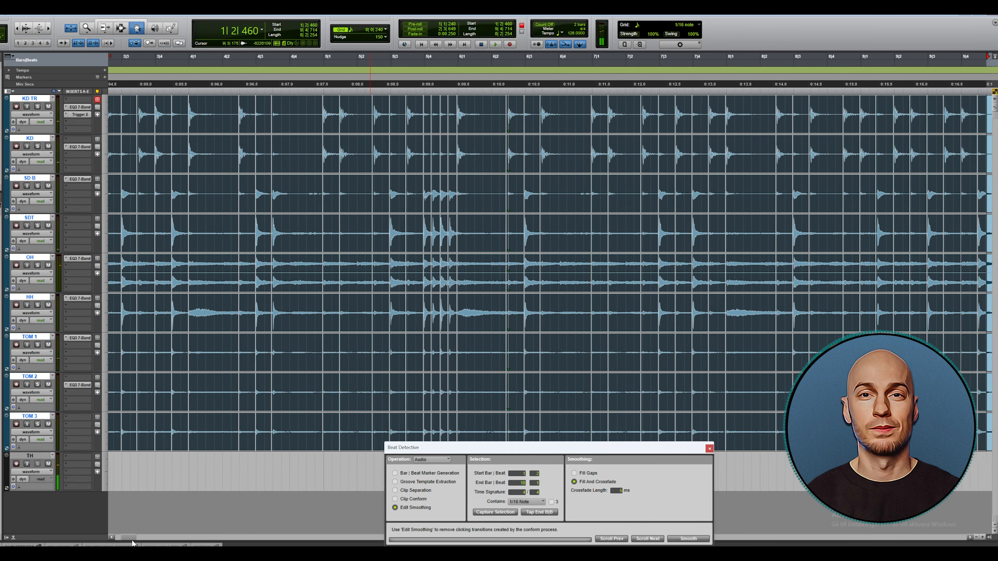
key("F7")
left_click(387, 128)
key("t")
key("t")
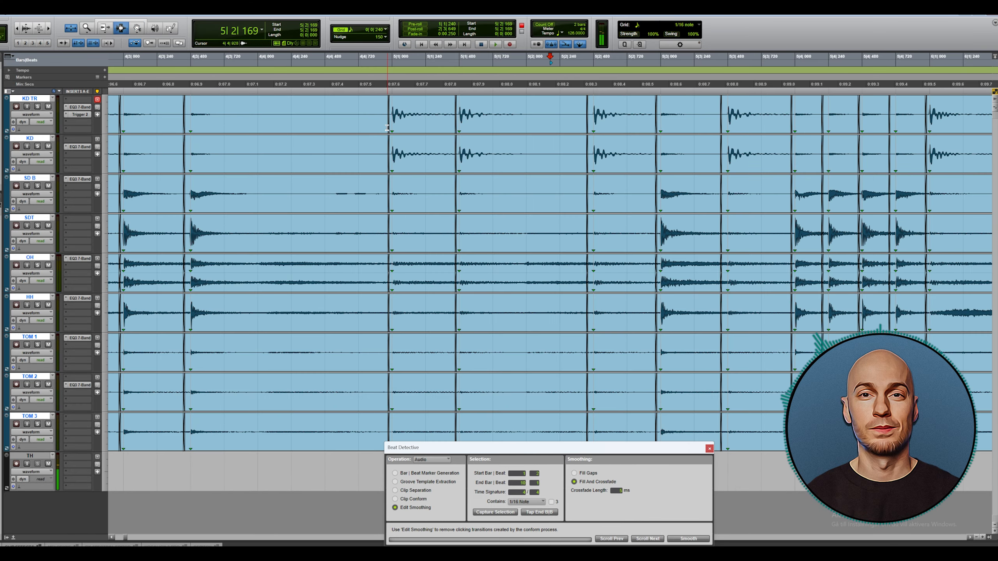
key("F8")
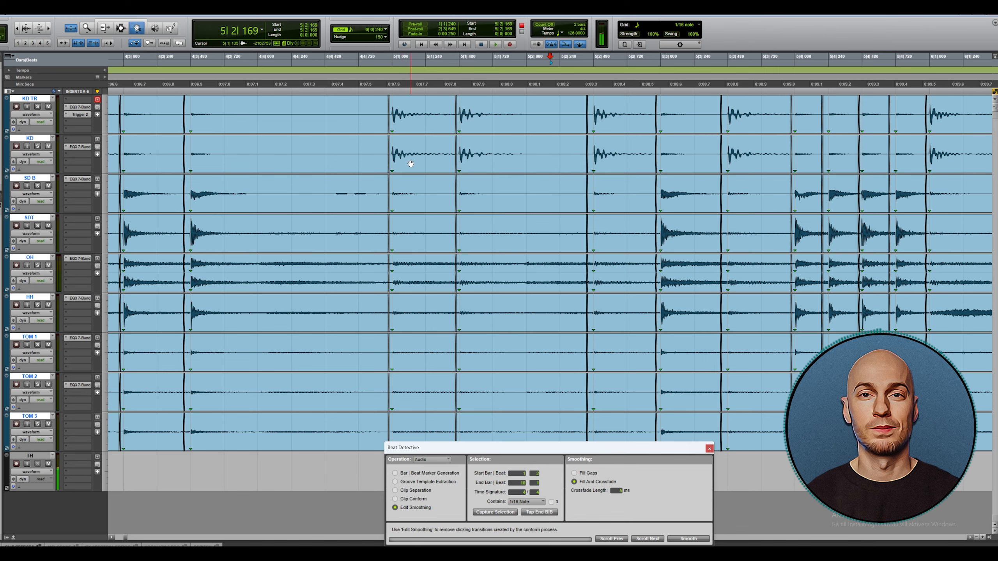
left_click(402, 161)
mouse_move(403, 161)
left_mouse_down()
mouse_move(379, 161)
mouse_move(390, 161)
left_mouse_up()
key("ctrl+z")
key("F6")
key("F7")
left_click_drag(379, 161, 505, 162)
left_click(390, 149)
key("t")
key("t")
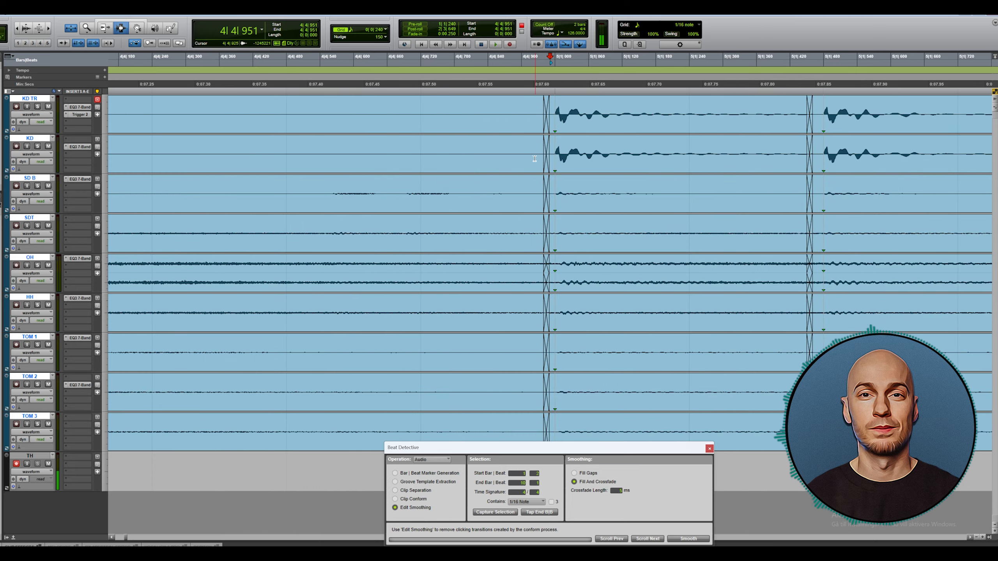
key("r")
key("r")
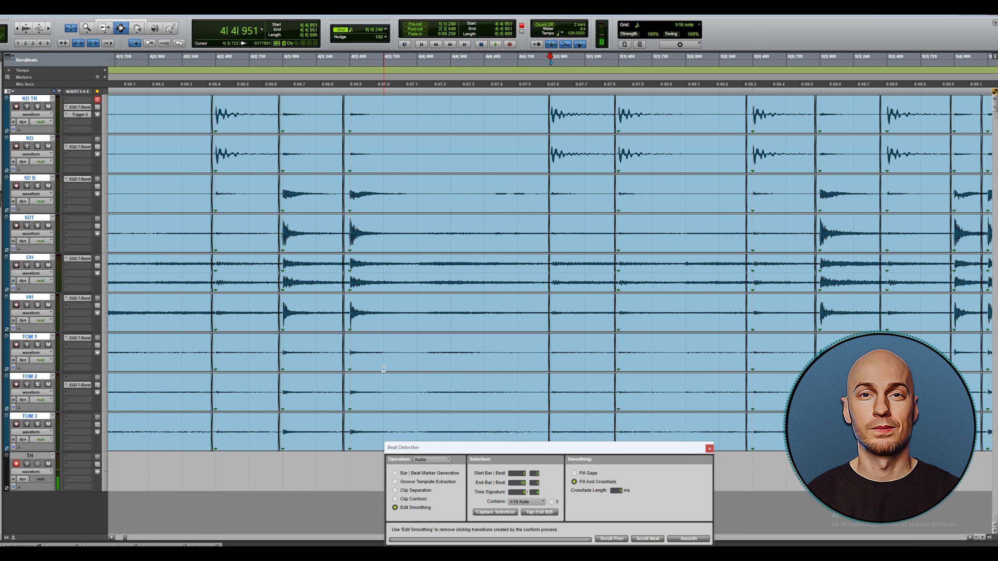
- Select the remaining unsplit drum clips on all grouped tracks, from bar 10 to their end
left_click_drag(561, 212, 428, 201)
key("r")
key("r")
key("r")
key("r")
left_click_drag(564, 157, 566, 158)
key("t")
key("t")
key("r")
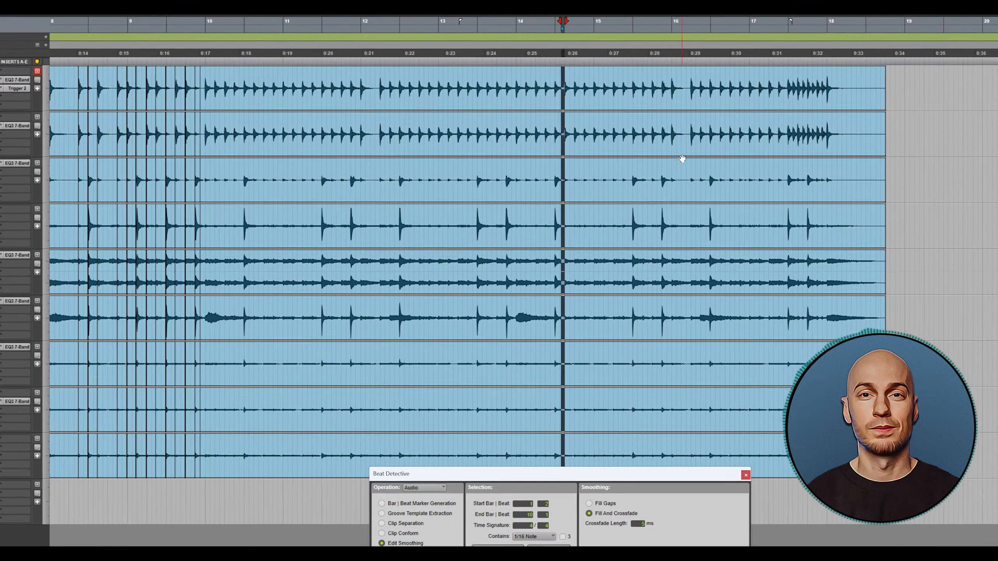
double_click(663, 177)
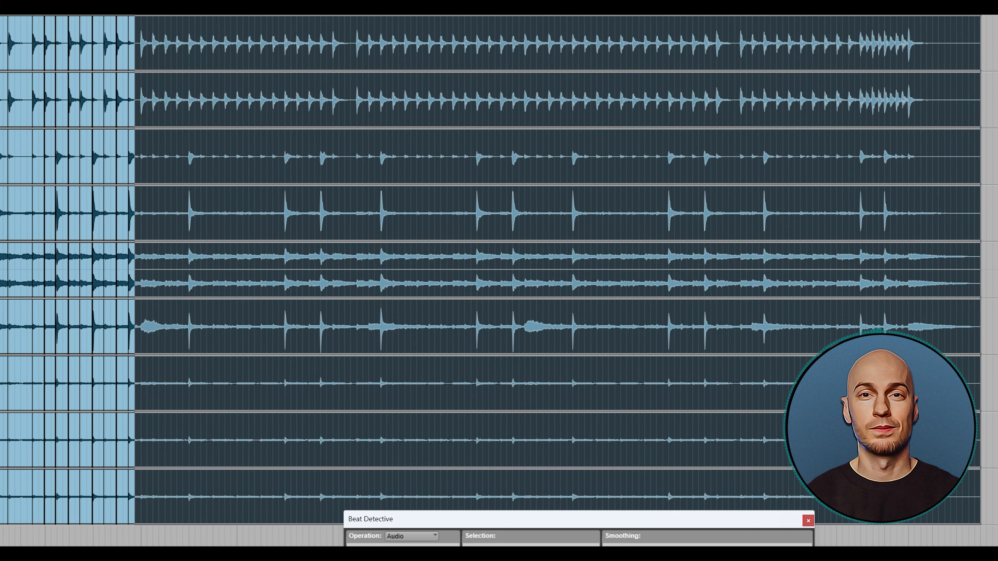
- Switch to Clip Separation, capture the section from bar 10 onward and analyze it for triggers
left_click(371, 560)
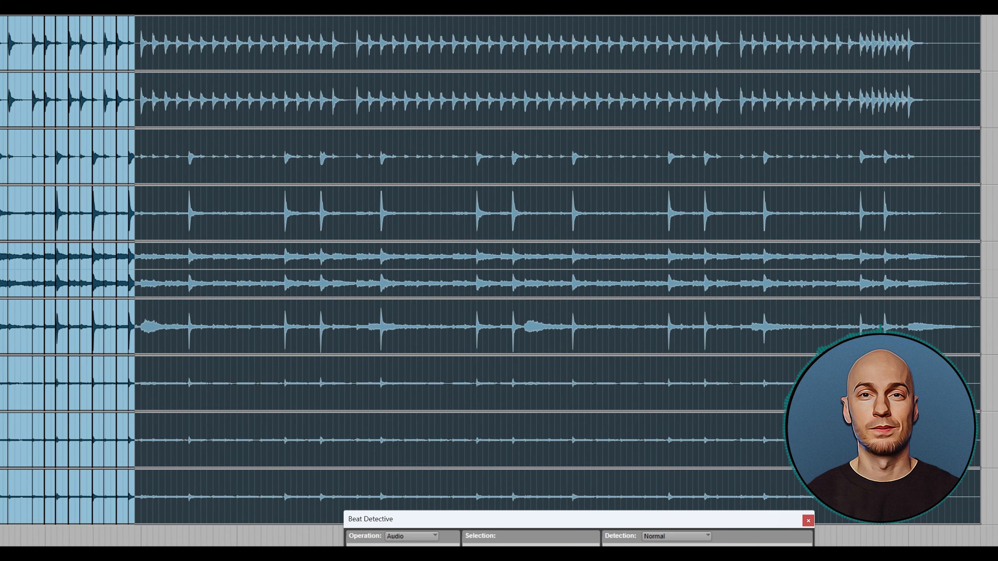
left_click_drag(522, 526, 347, 192)
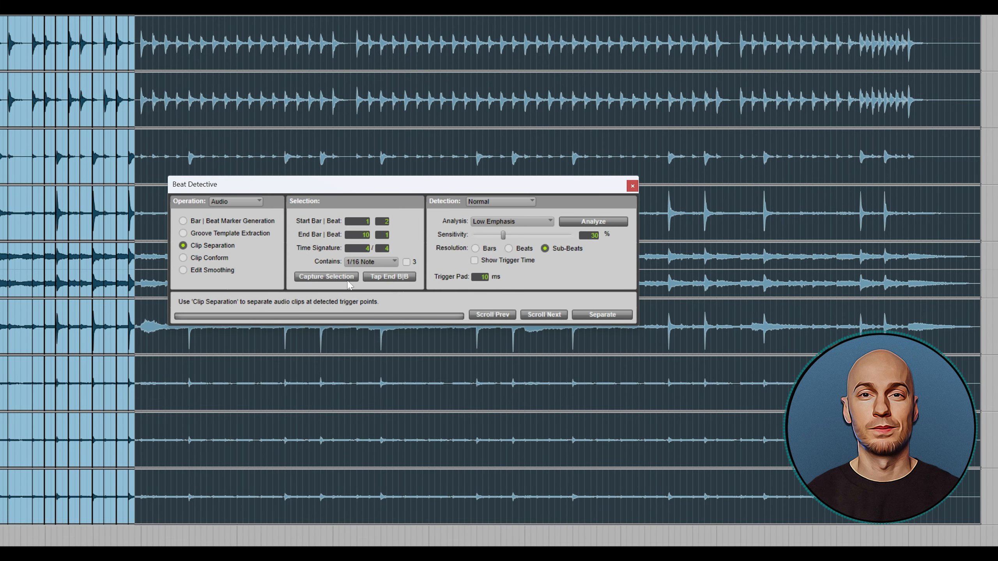
left_click(598, 220)
left_click_drag(518, 183, 522, 274)
key("t")
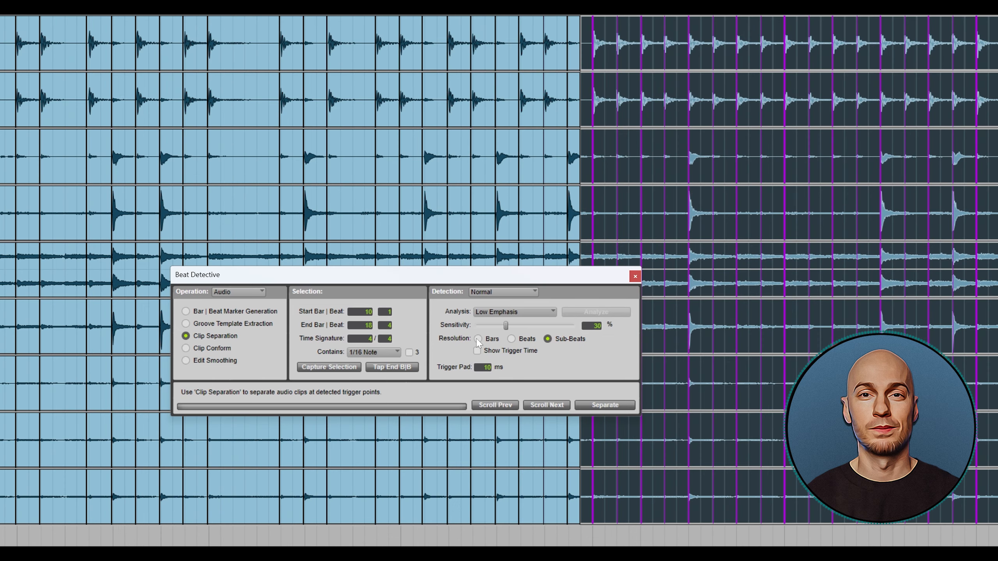
scroll(499, 157, "right", 5)
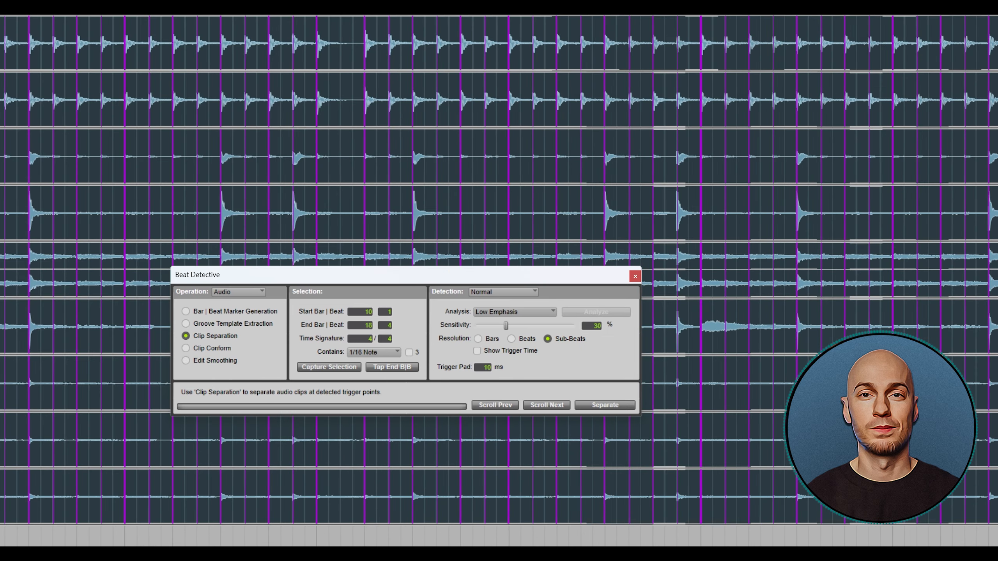
- Check the detected sixteenth-note triggers from bar 10 to the end and separate the clips at them
scroll(499, 157, "right", 4)
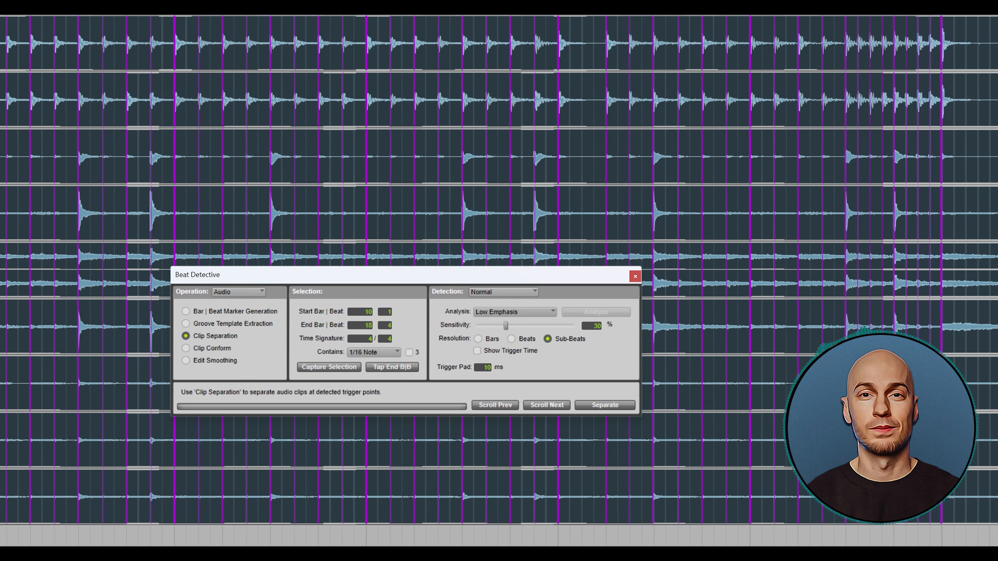
scroll(499, 157, "left", 5)
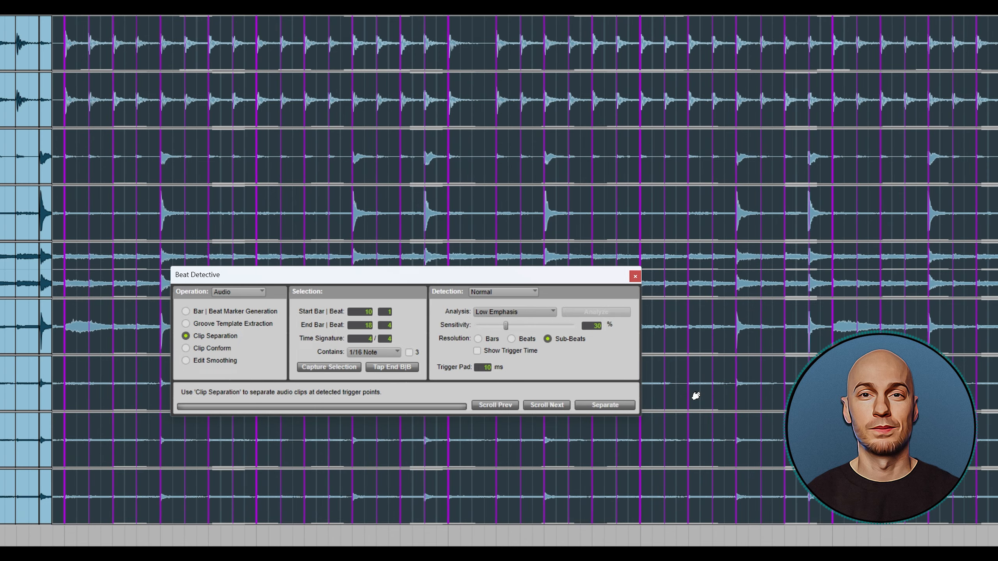
left_click(627, 405)
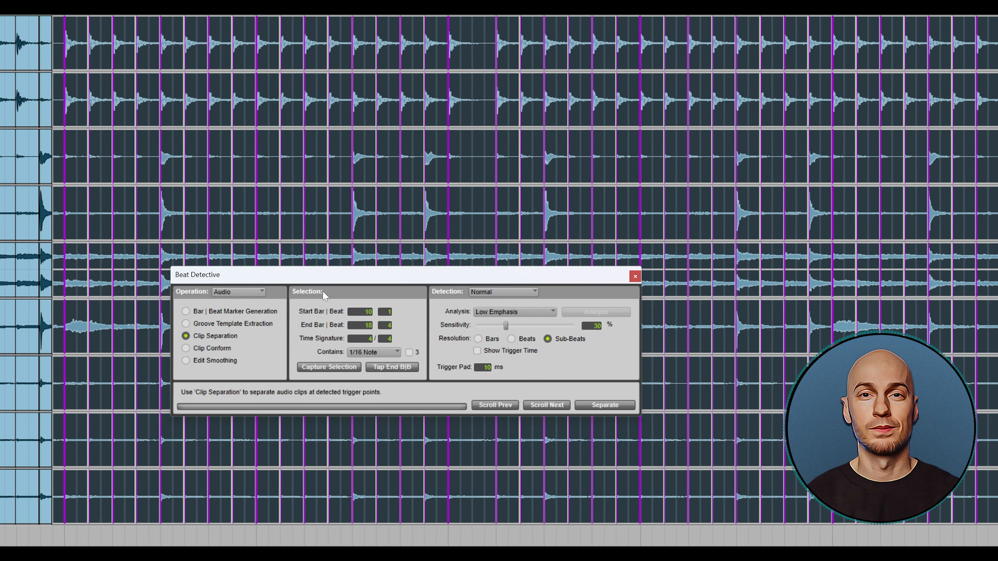
- Conform the separated clips to the grid with Standard Clip Conform and smooth their edits with Fill And Crossfade
left_click(219, 351)
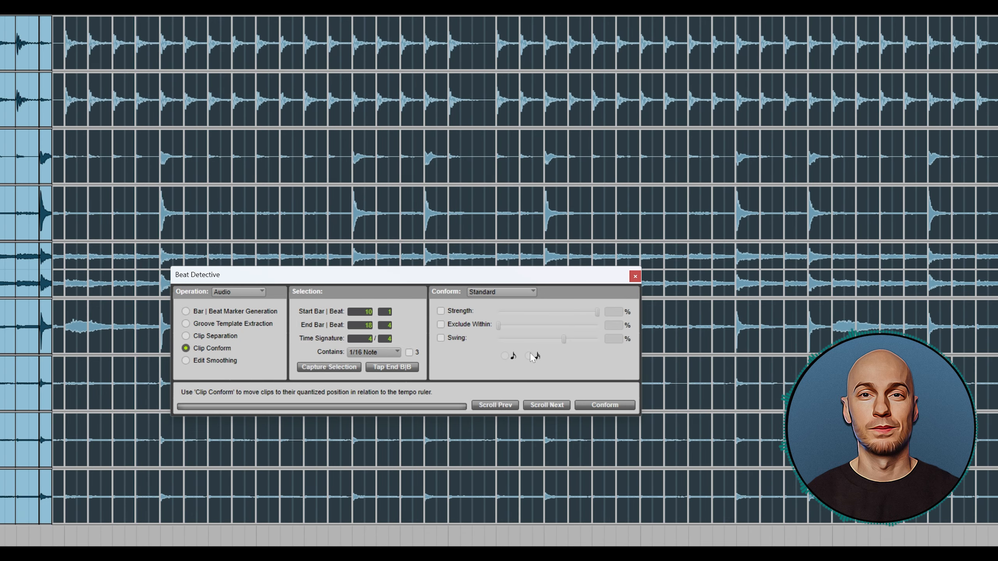
left_click(603, 407)
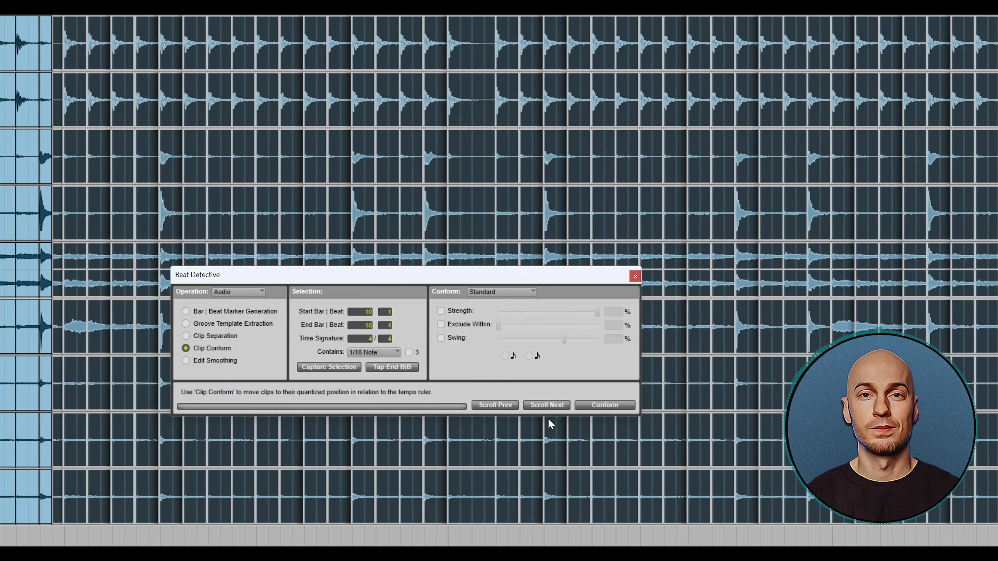
left_click(215, 360)
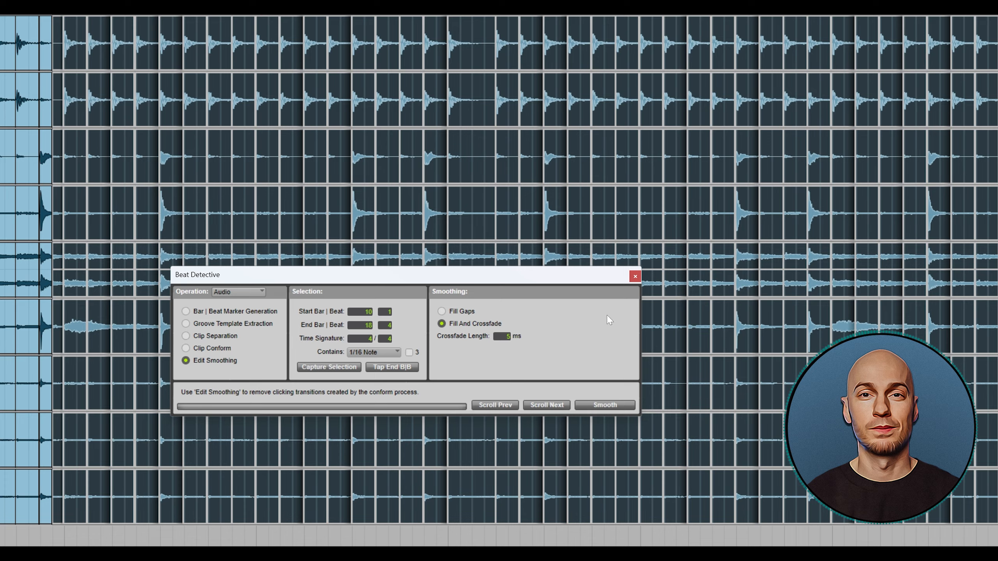
- Play back the newly quantized section from bar 9 onward and review the edits through to the end of the drums
left_click(763, 105)
key("t")
key("t")
key("r")
key("r")
key("r")
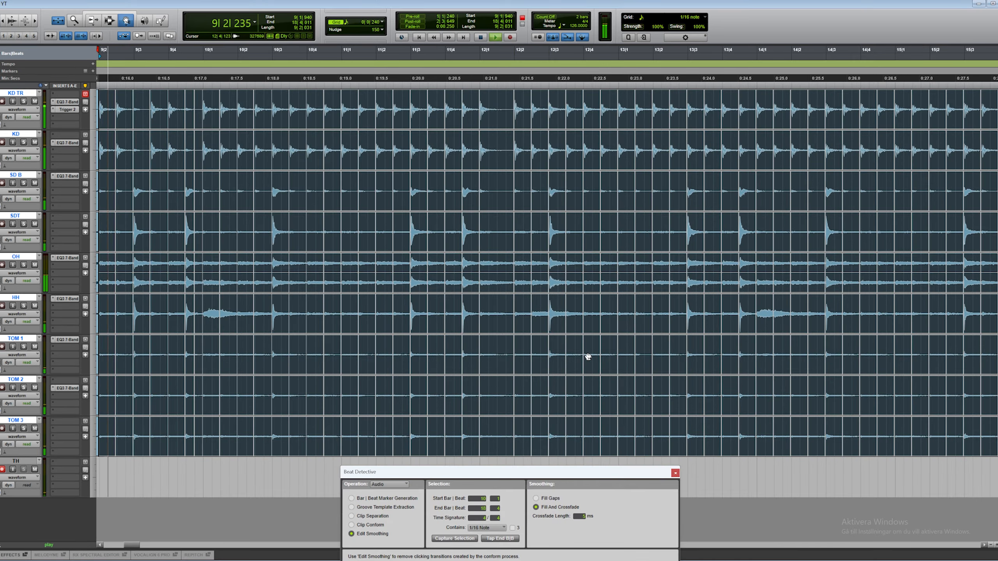
scroll(622, 212, "left", 3)
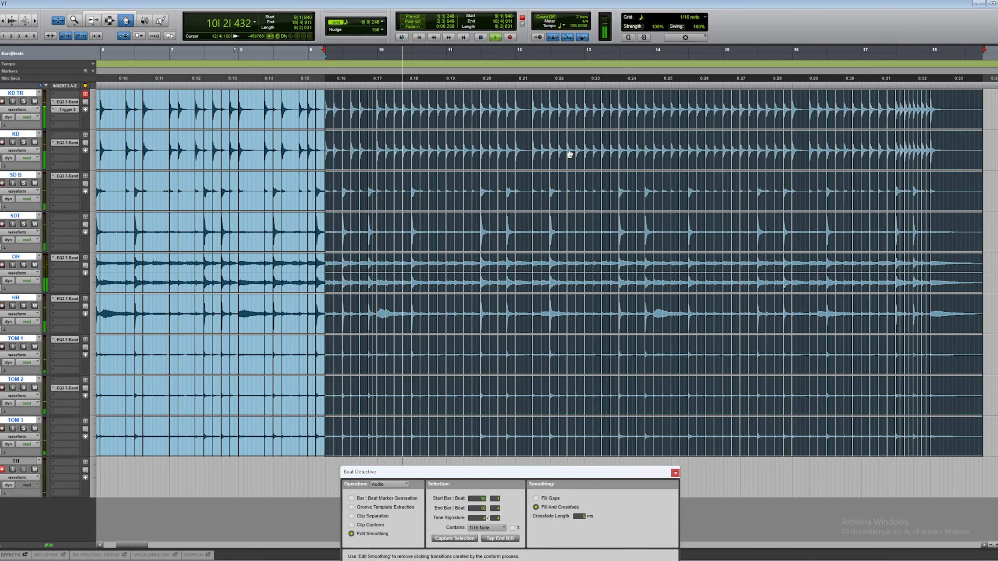
scroll(709, 181, "left", 3)
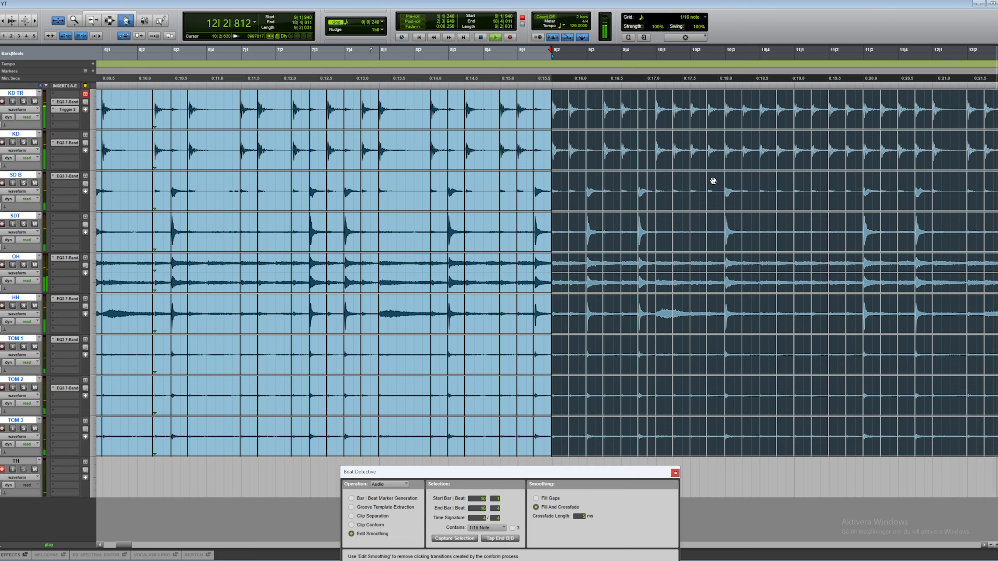
key("F7")
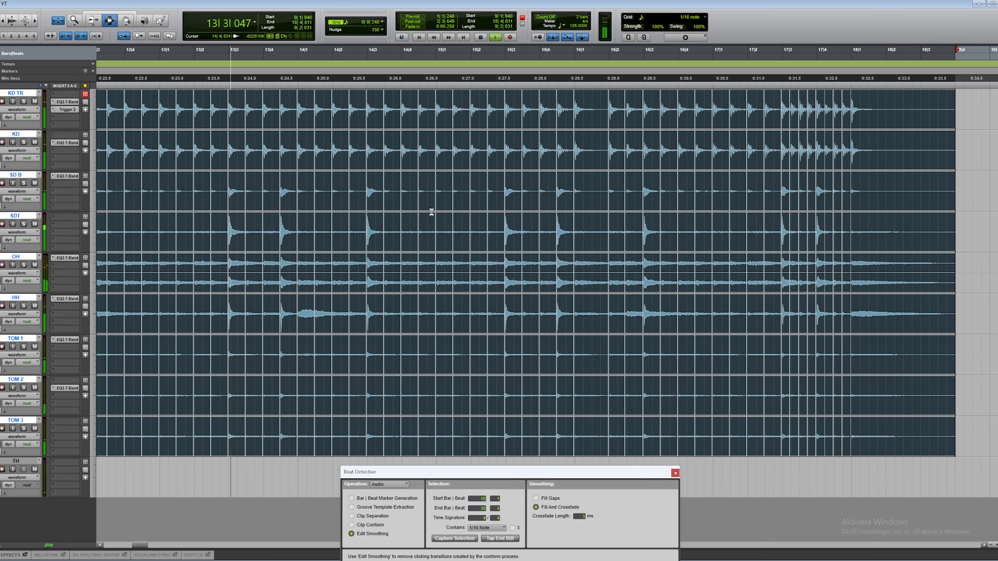
left_click(434, 209)
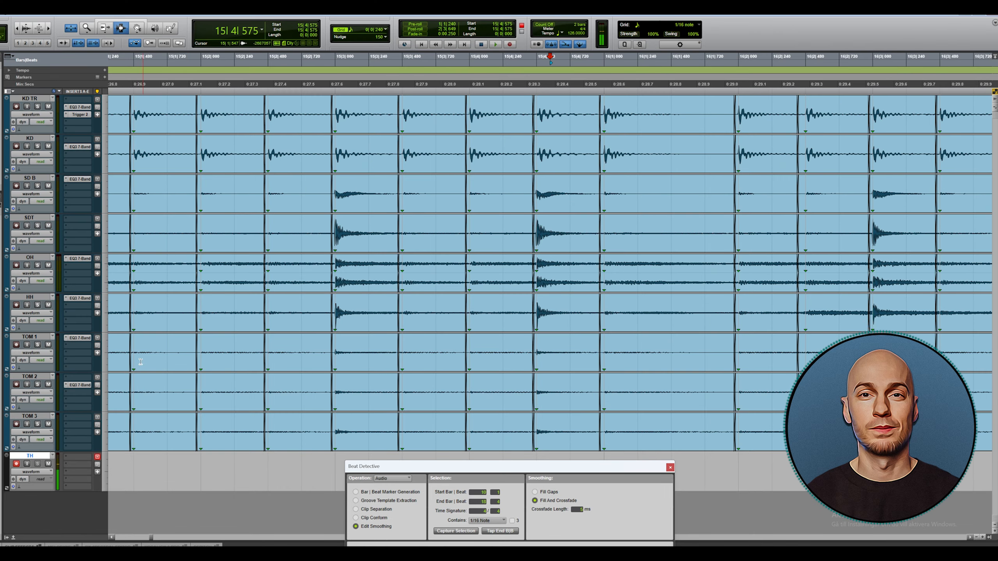
- Create and activate a Mix/Edit group named "drms no kick" containing the tracks SD B through TOM 3
left_click(34, 417)
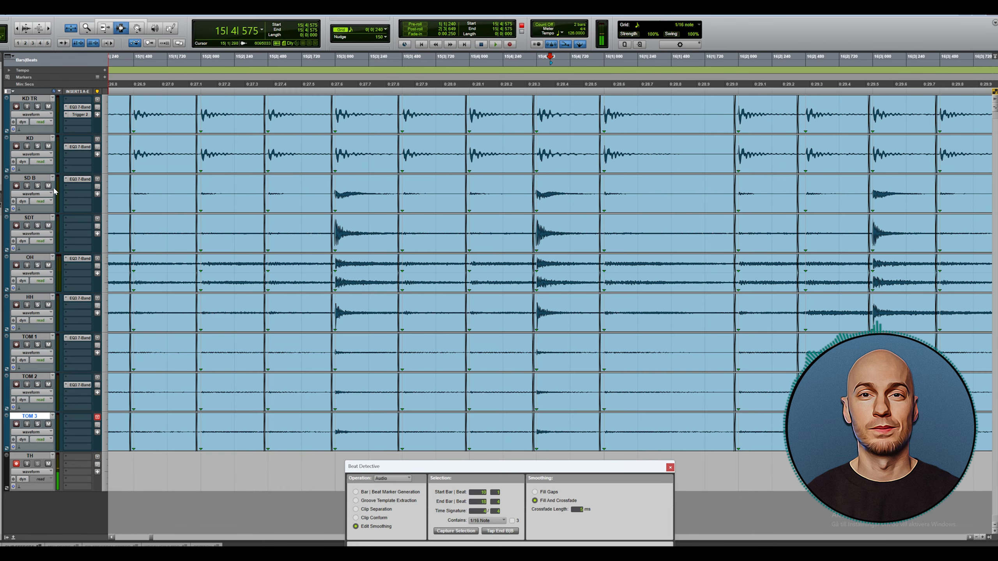
left_click(26, 179, "shift")
key("ctrl+g")
type("drms no kick")
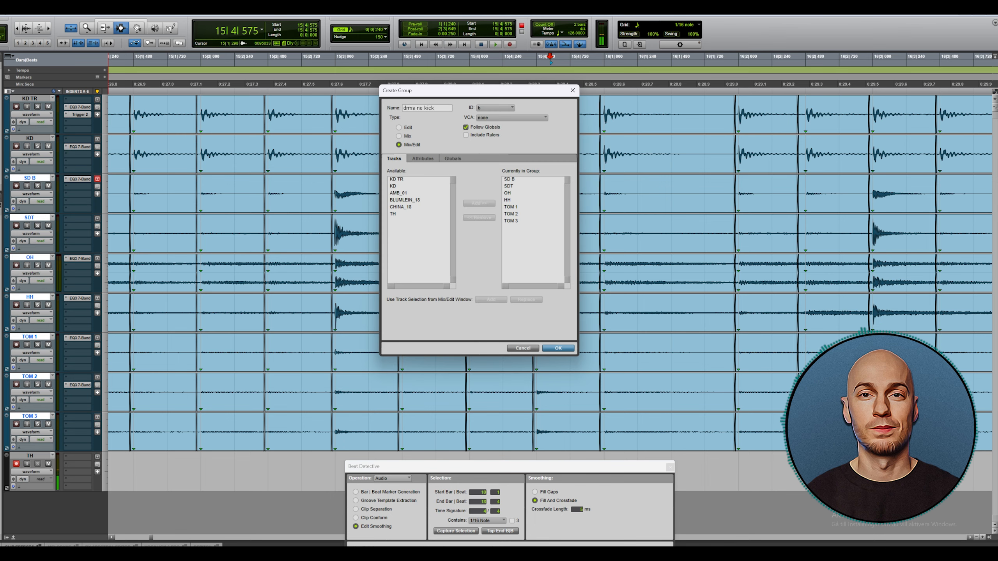
key("Return")
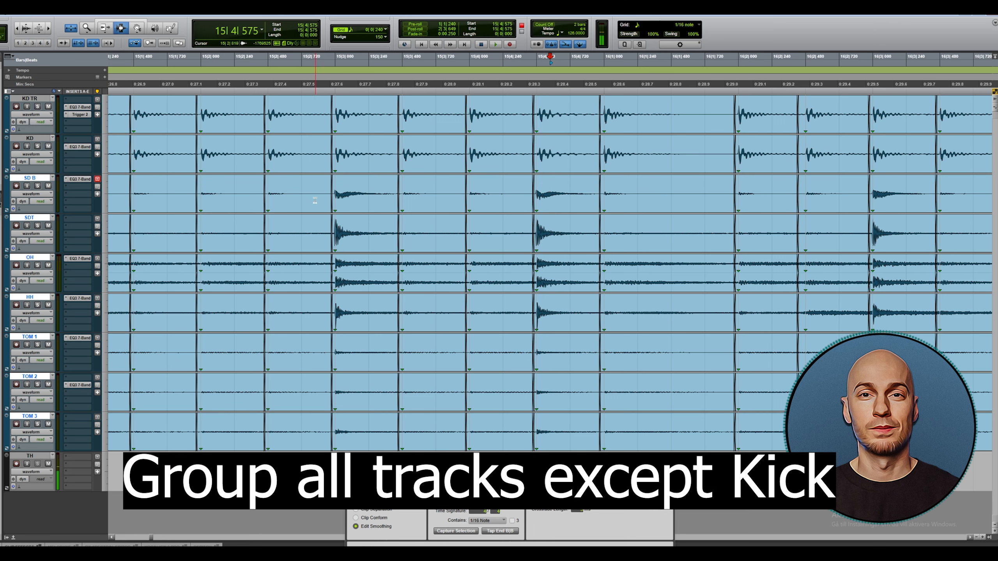
left_click(1, 214)
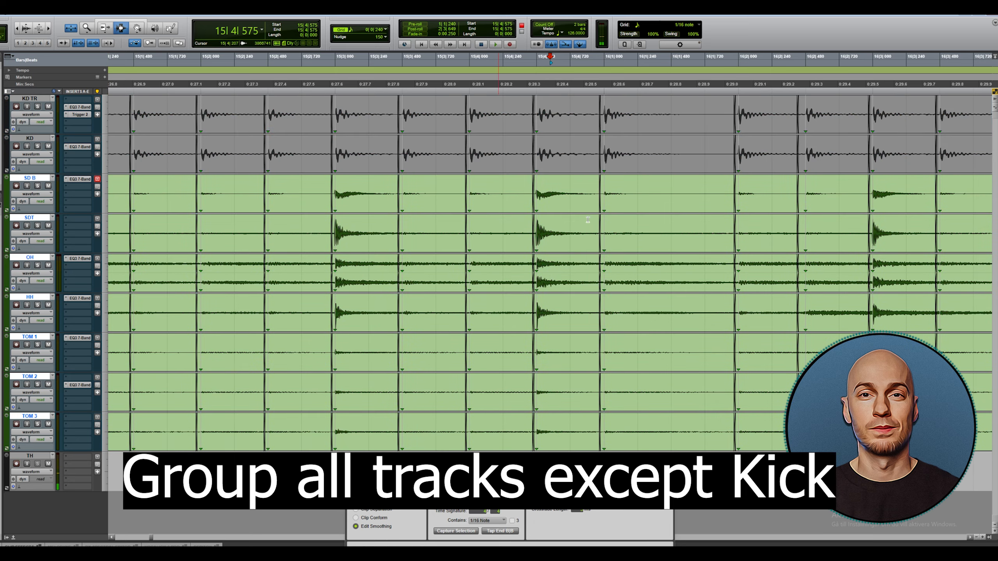
- Compare the kick's timing with the snare hit near bar 15|4 up close and play back the passage
left_click(535, 193)
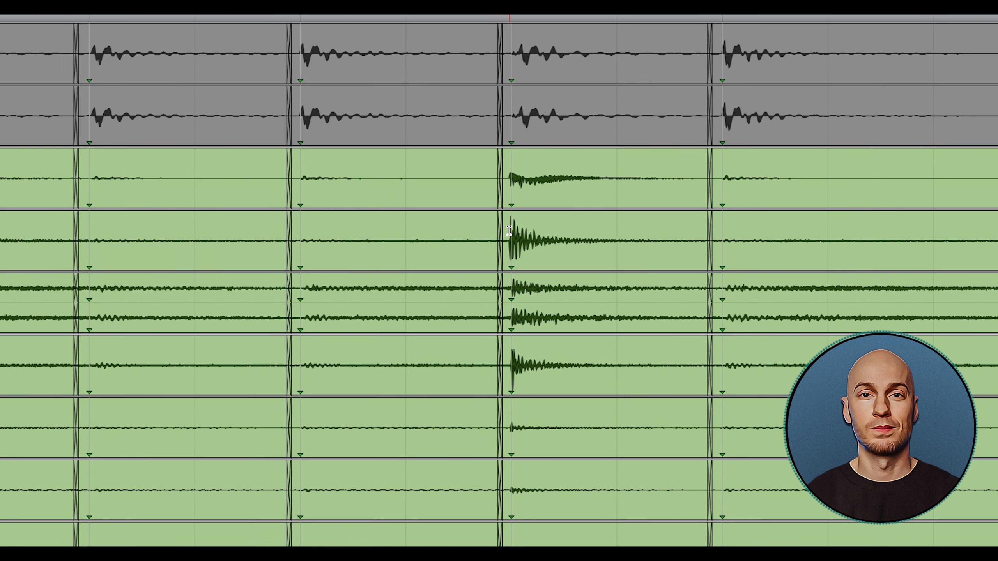
left_click(516, 103)
key("r")
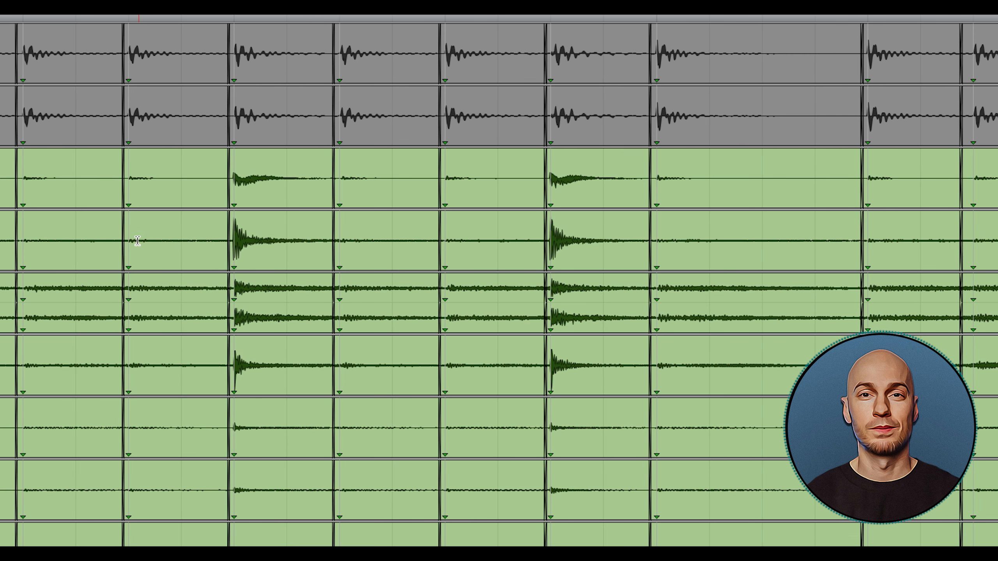
left_click(5, 234)
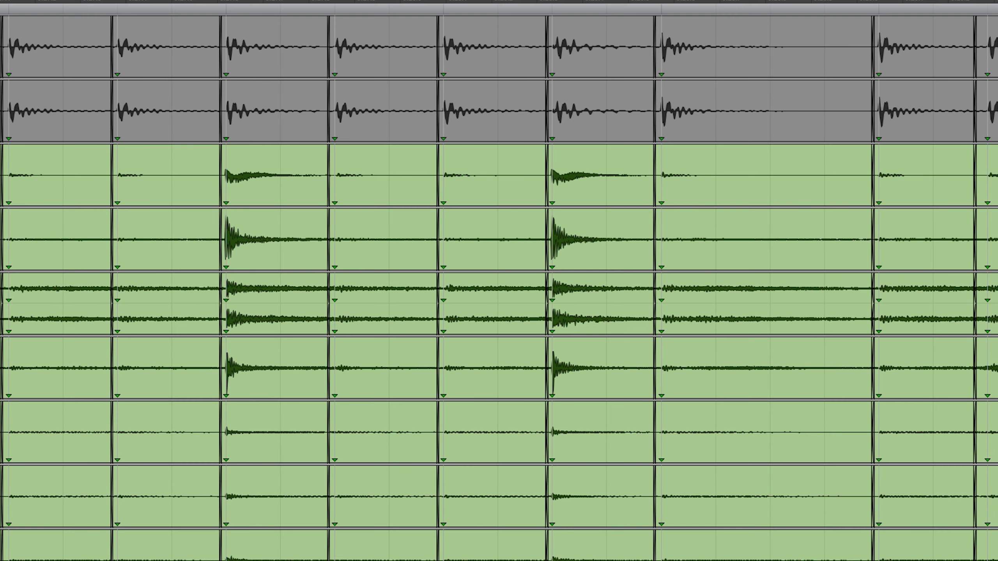
key("space")
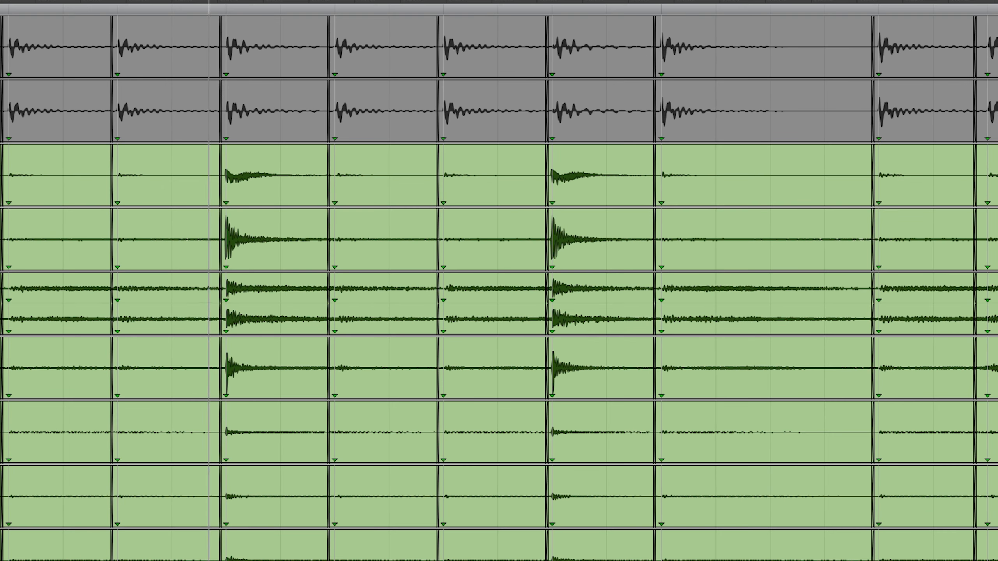
key("space")
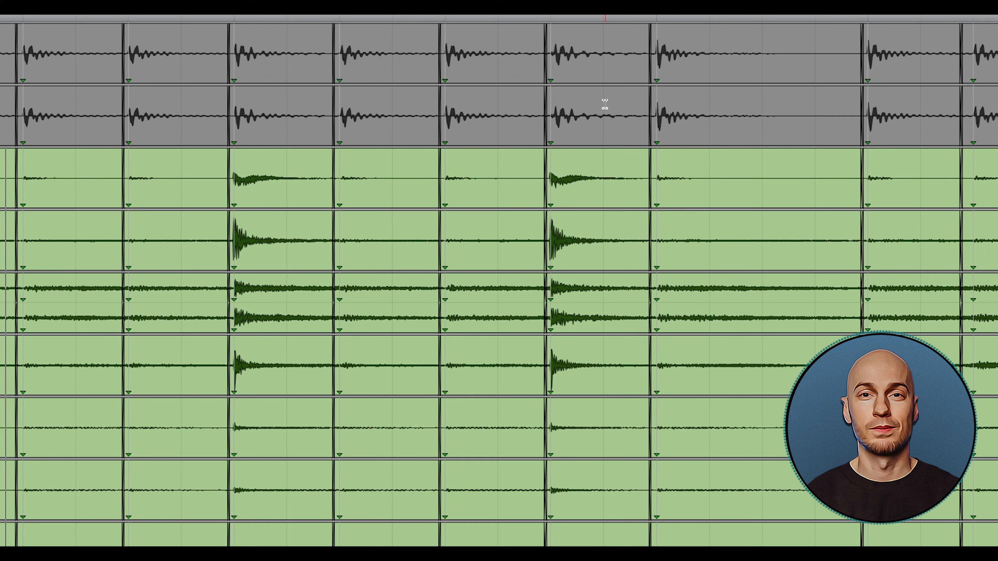
- Select the clip of that kick hit on both kick tracks and nudge it two steps earlier
left_click(608, 103)
key("t")
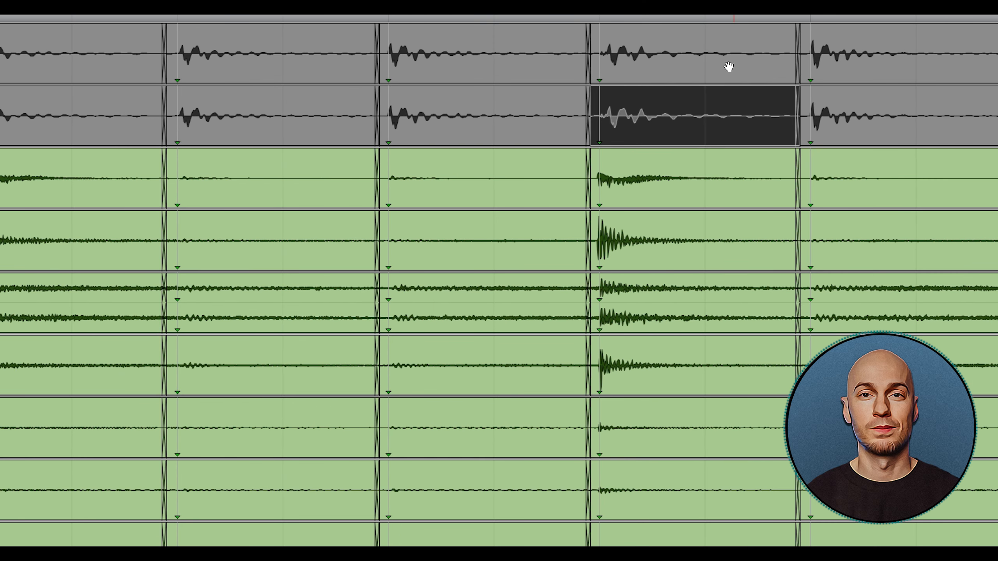
left_click(712, 61, "shift")
key("comma")
key("comma")
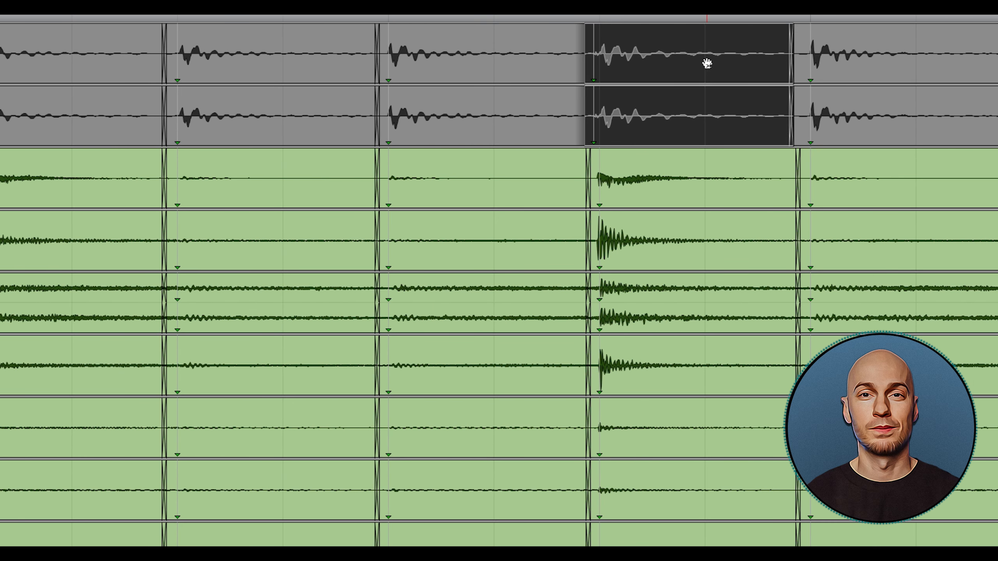
- Crossfade the boundaries on both sides of the nudged kick clips
left_click_drag(566, 63, 820, 118)
key("f")
key("r")
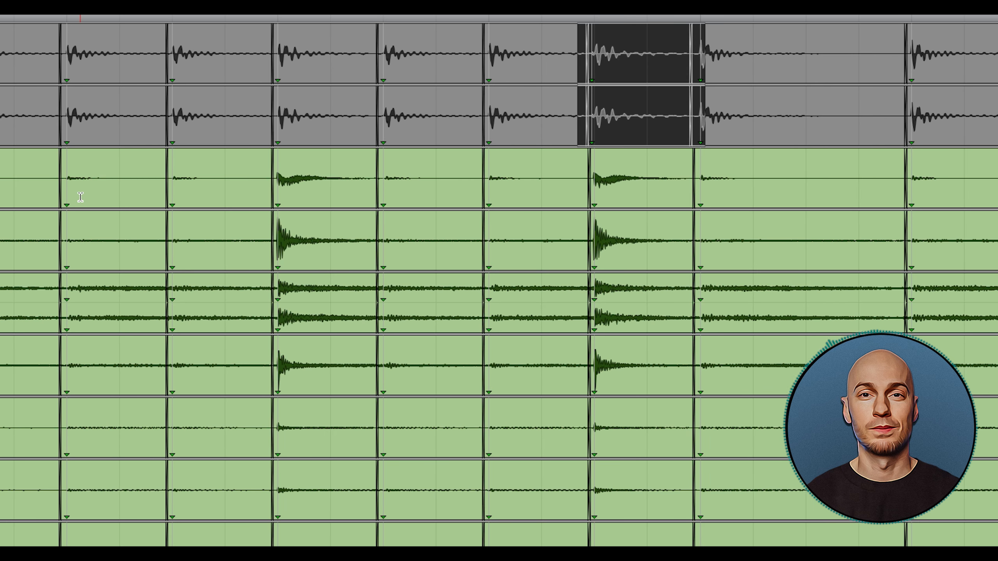
- Play back the passage around the nudged kick hit to compare its timing with the snare
left_click(80, 197)
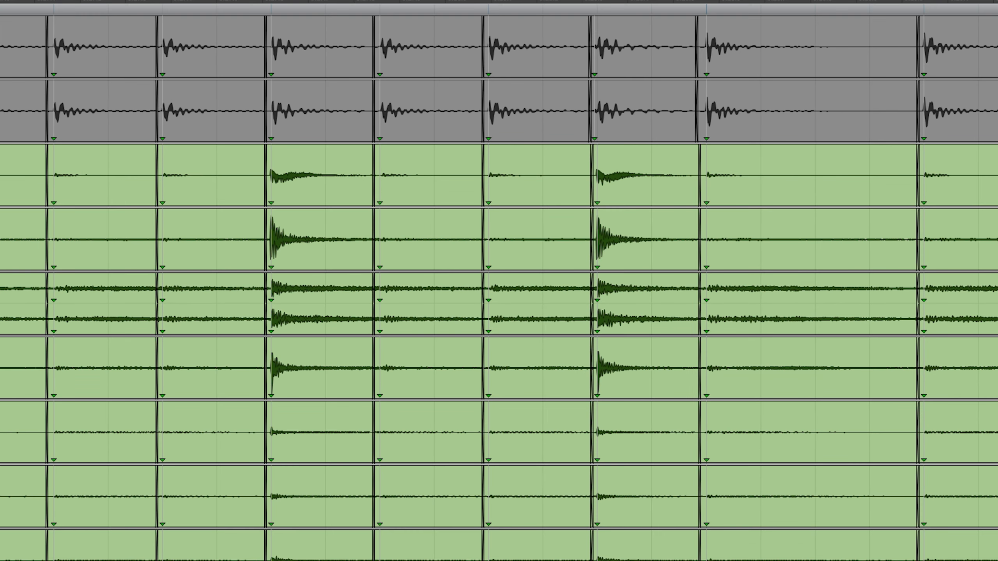
key("space")
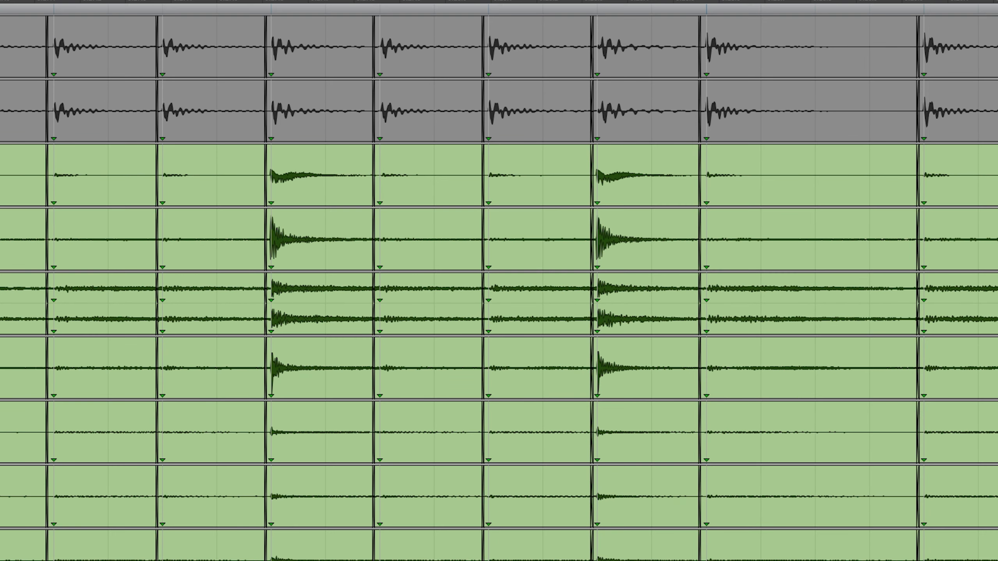
key("space")
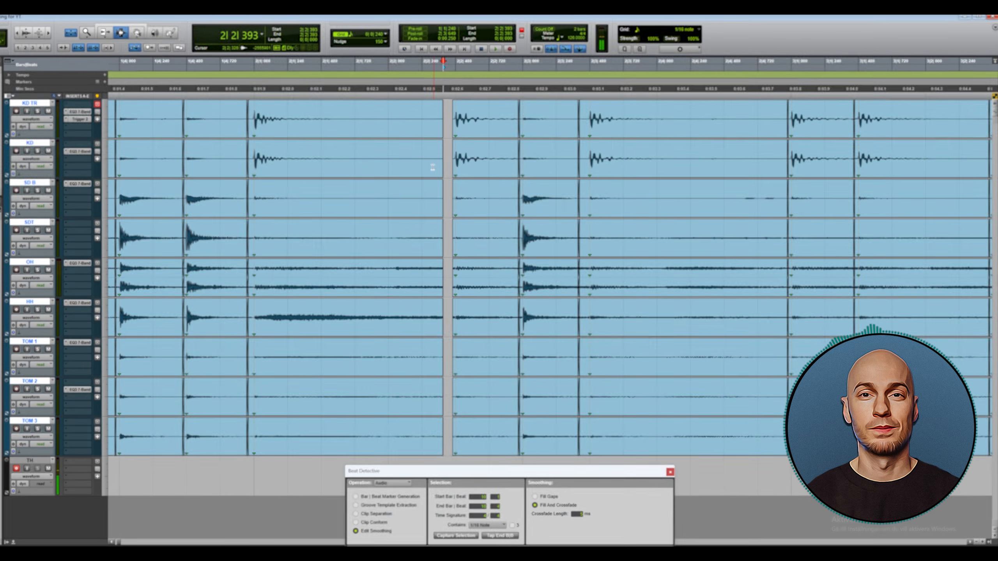
- Select the region spanning the gap between clips near bar 2|2 on all grouped drum tracks
left_click_drag(436, 167, 569, 157)
key("F7")
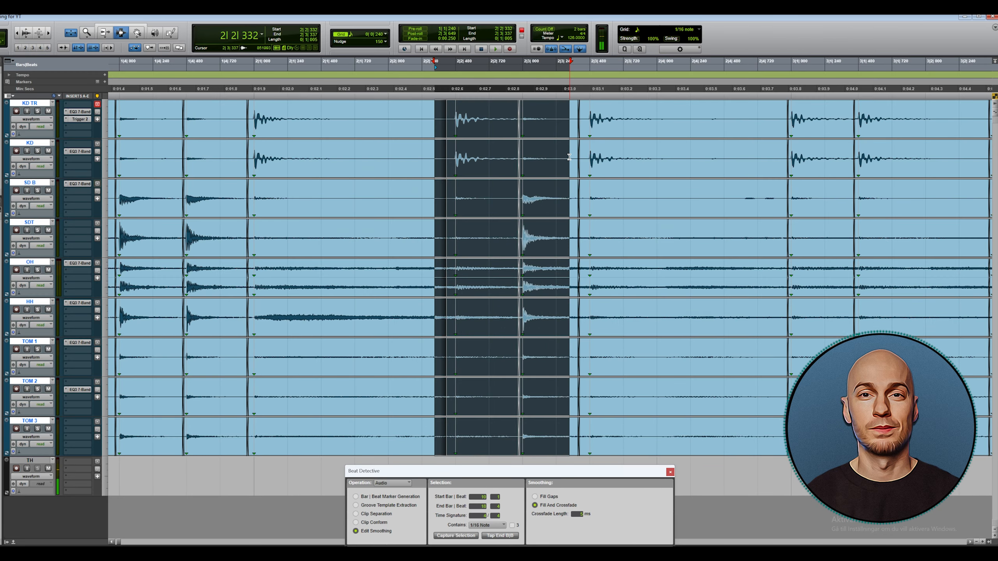